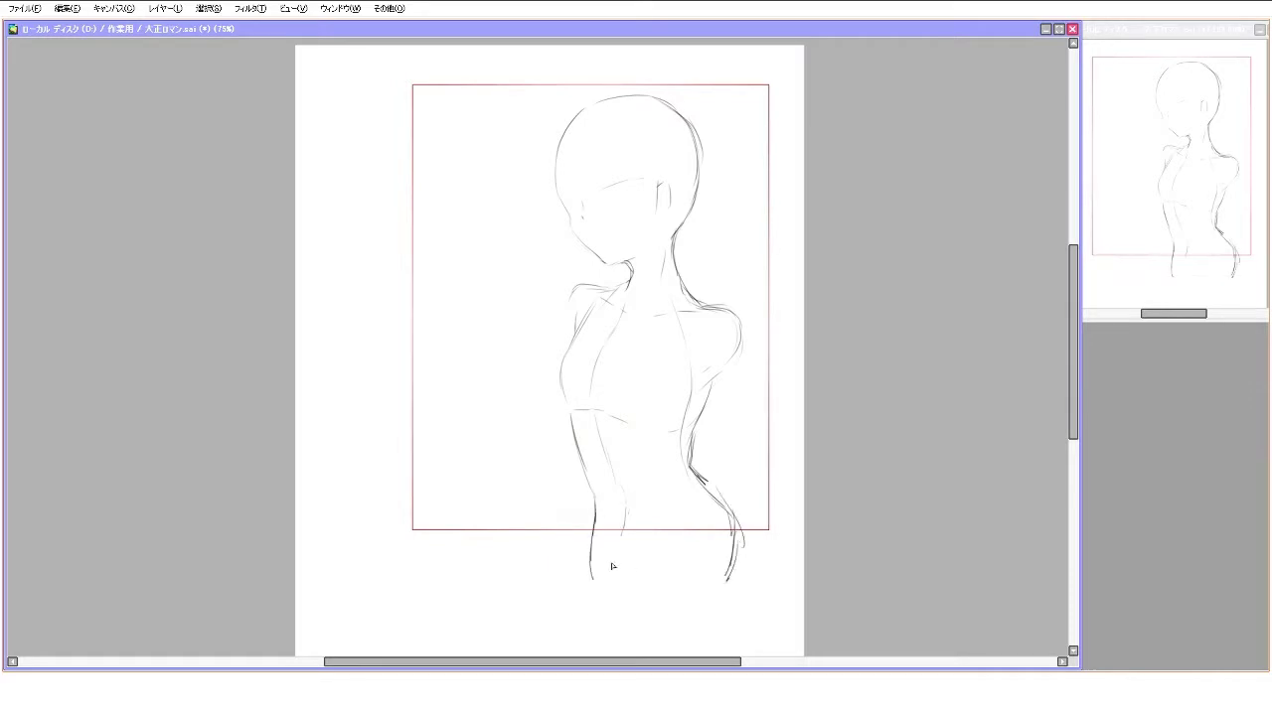
Sketch a raised hand in front of the torso holding a fork that points at the chin
{"action": "scroll", "coordinate": [617, 377], "scroll_direction": "up", "scroll_amount": 1}
{"action": "mouse_move", "coordinate": [586, 94]}
{"action": "left_mouse_down"}
{"action": "mouse_move", "coordinate": [537, 239]}
{"action": "mouse_move", "coordinate": [561, 270]}
{"action": "left_mouse_up"}
{"action": "left_click_drag", "start_coordinate": [596, 89], "coordinate": [725, 198]}
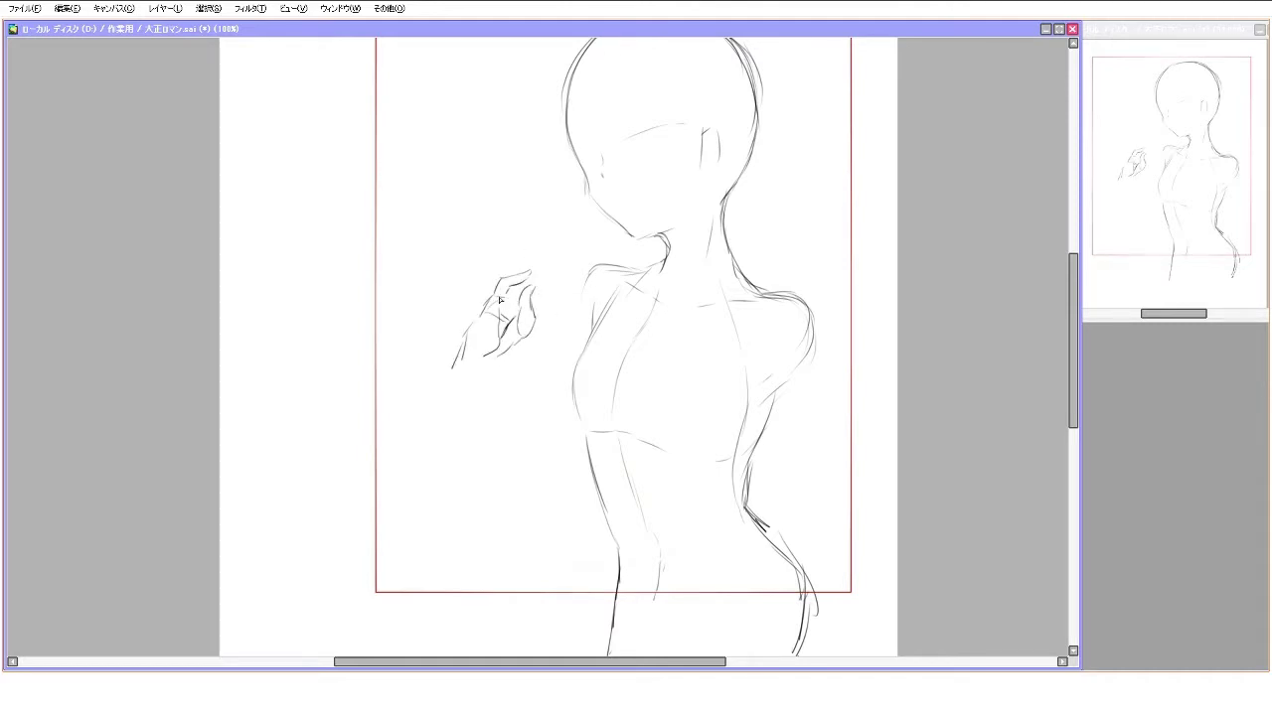
{"action": "left_click_drag", "start_coordinate": [557, 253], "coordinate": [485, 343]}
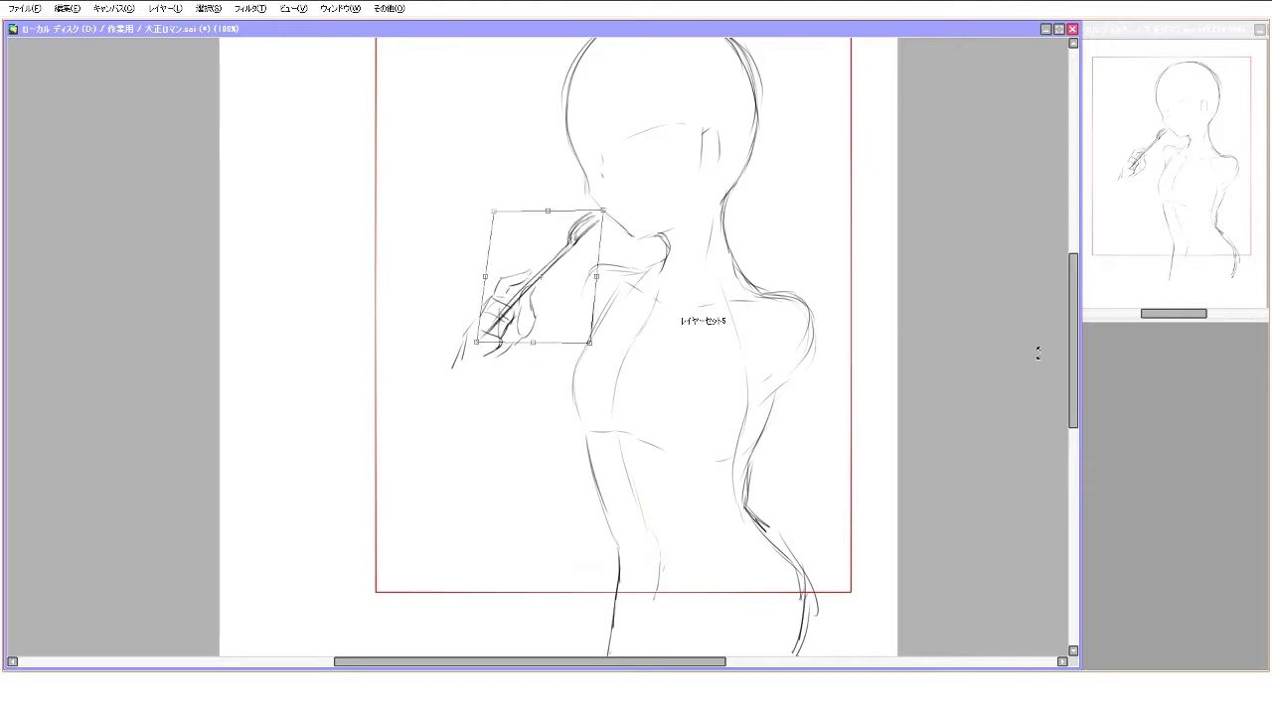
Link the hand and fork layers and rotate them together with a transform to adjust the hand's pose
{"action": "key", "text": "Tab"}
{"action": "left_click", "coordinate": [1172, 160]}
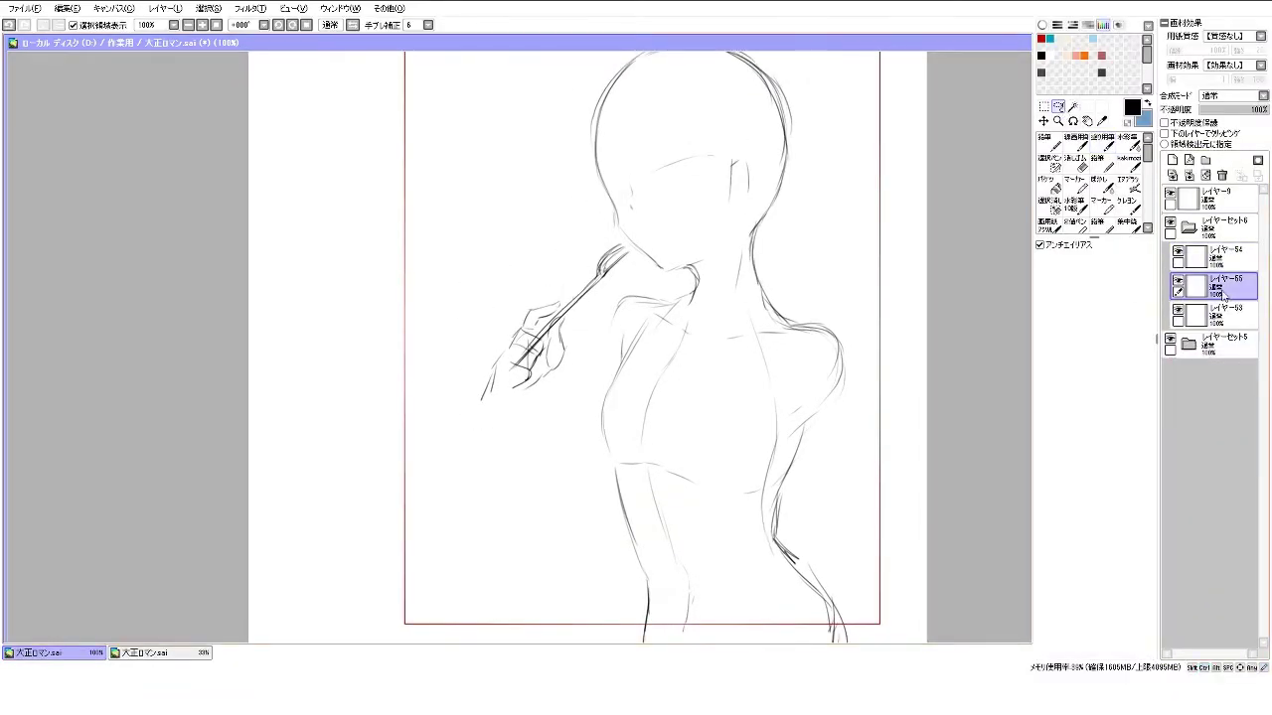
{"action": "key", "text": "ctrl+t"}
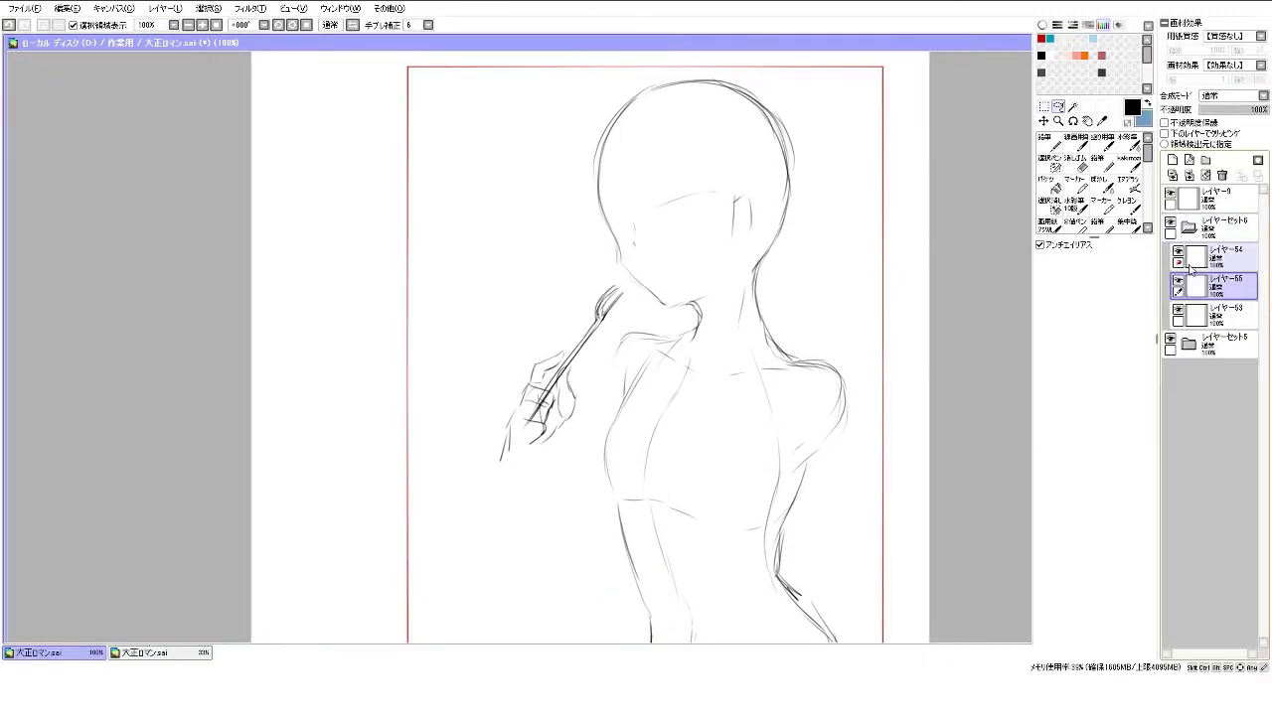
On a new layer, sketch the forearm, bent elbow and upper arm that connect the raised hand to the shoulder
{"action": "left_click", "coordinate": [1173, 160]}
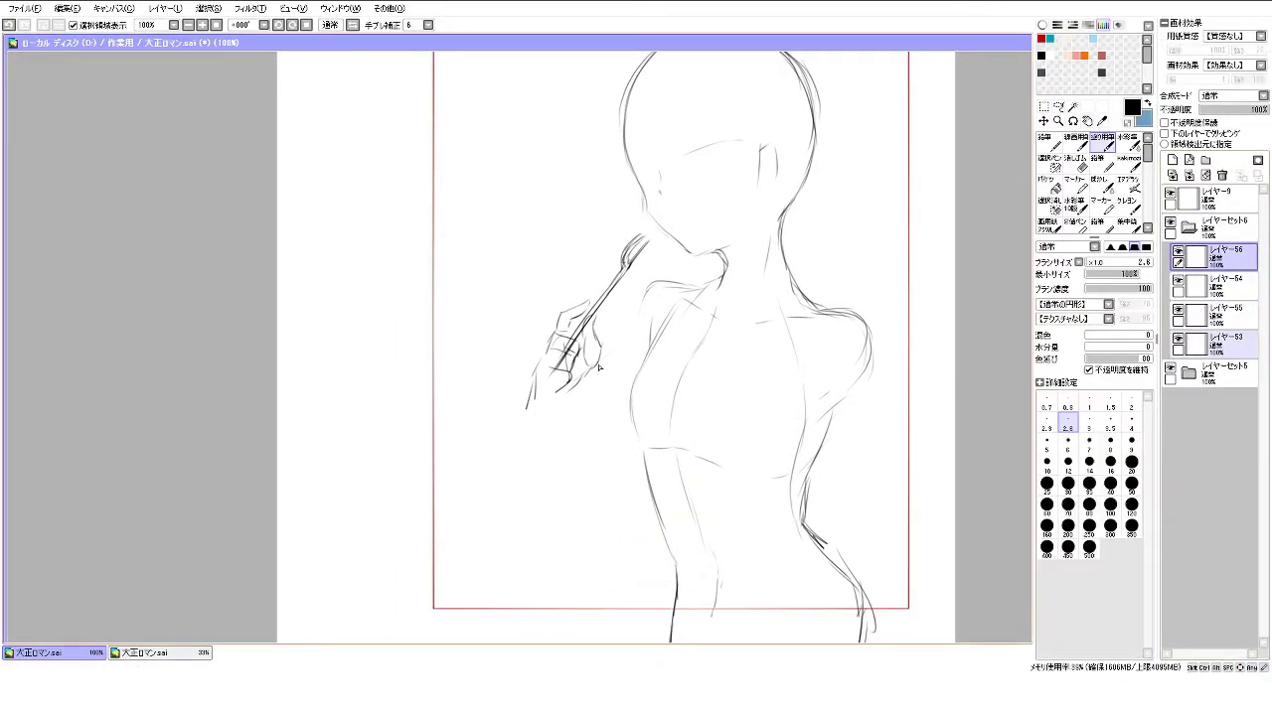
{"action": "left_click_drag", "start_coordinate": [602, 370], "coordinate": [599, 473]}
{"action": "left_click_drag", "start_coordinate": [527, 410], "coordinate": [578, 527]}
{"action": "mouse_move", "coordinate": [636, 348]}
{"action": "left_mouse_down"}
{"action": "mouse_move", "coordinate": [584, 490]}
{"action": "mouse_move", "coordinate": [612, 537]}
{"action": "left_mouse_up"}
Group the raised arm, hand and fork layers in one folder and rotate the whole group slightly away from the torso
{"action": "key", "text": "ctrl+e"}
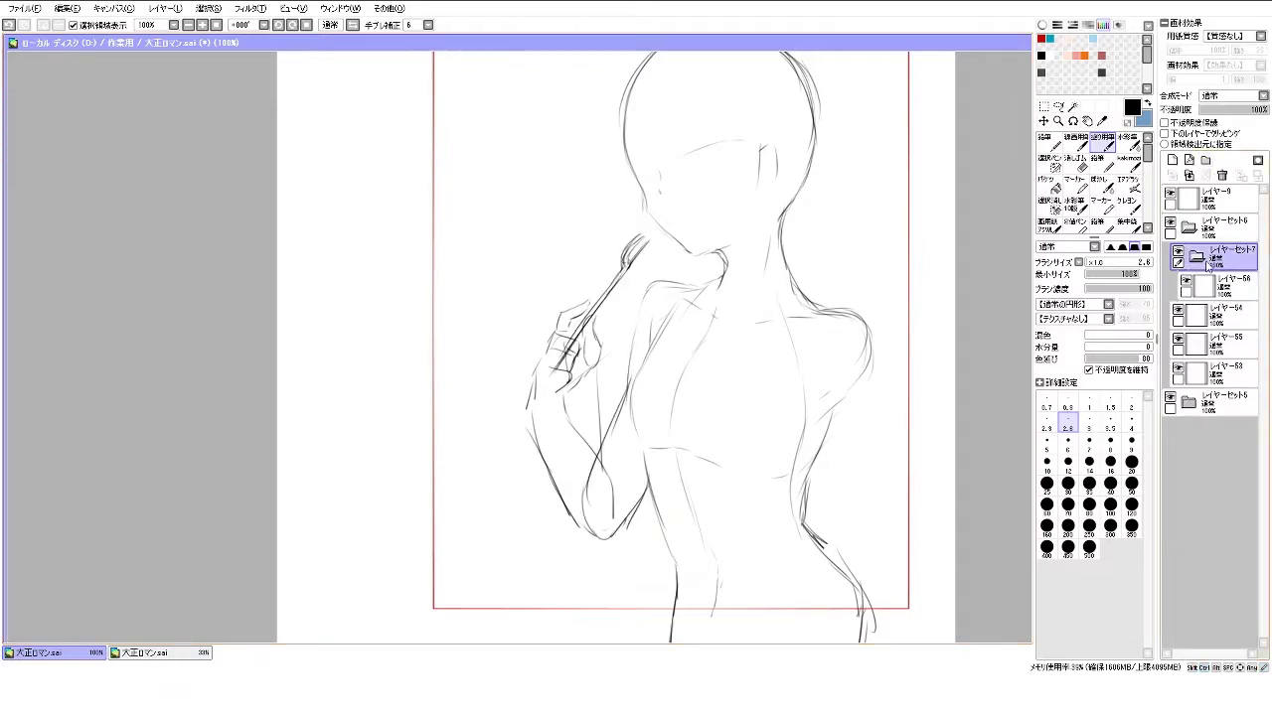
{"action": "key", "text": "ctrl+t"}
{"action": "key", "text": "Tab"}
{"action": "left_click_drag", "start_coordinate": [809, 366], "coordinate": [772, 378]}
{"action": "key", "text": "Return"}
{"action": "key", "text": "Tab"}
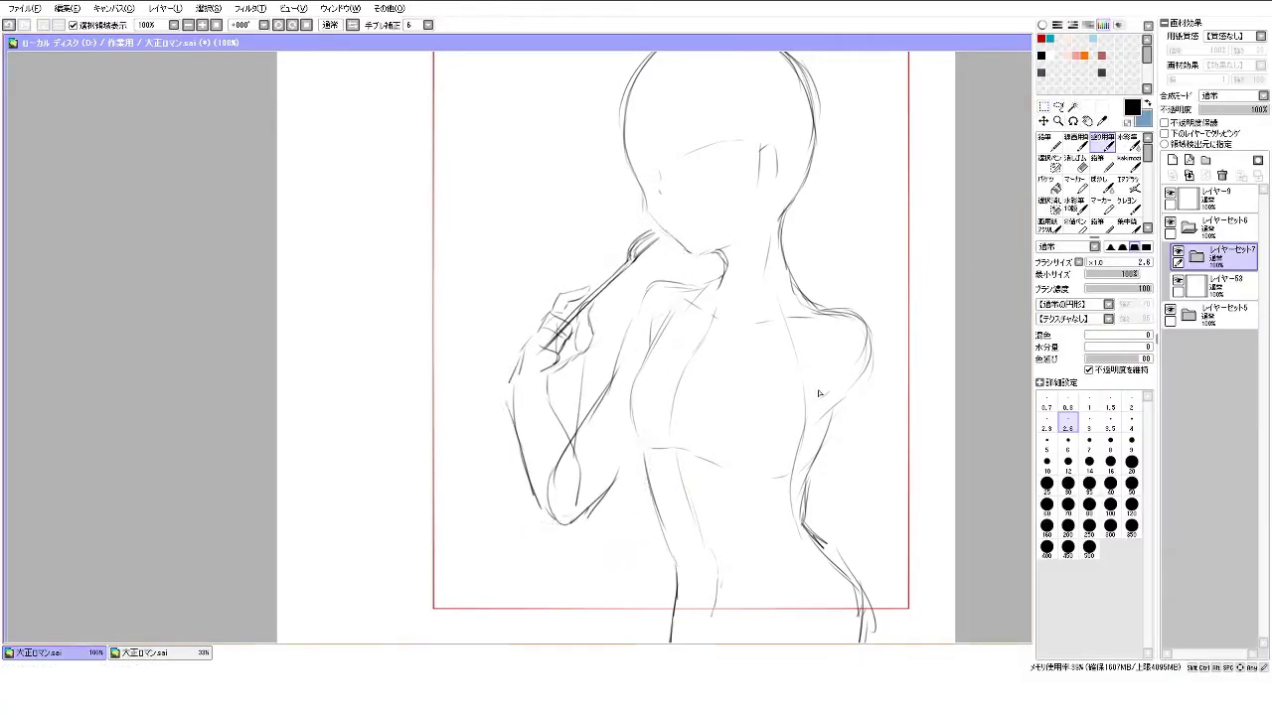
Sketch the other hand beside the waist on its own layer
{"action": "scroll", "coordinate": [854, 459], "scroll_direction": "down", "scroll_amount": 1}
{"action": "left_click_drag", "start_coordinate": [759, 454], "coordinate": [765, 499]}
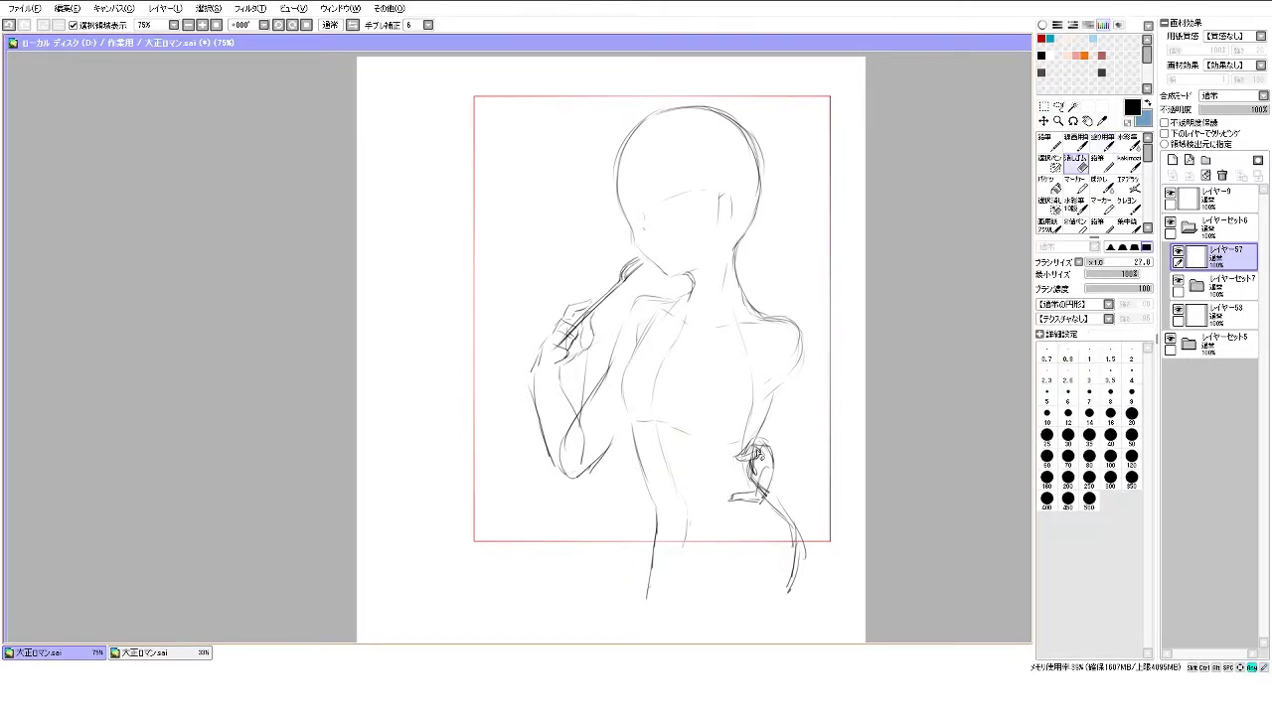
{"action": "key", "text": "ctrl+shift+n"}
{"action": "mouse_move", "coordinate": [767, 485]}
{"action": "left_mouse_down"}
{"action": "mouse_move", "coordinate": [719, 495]}
{"action": "mouse_move", "coordinate": [723, 512]}
{"action": "left_mouse_up"}
Draw a wide elliptical plate in front of the waist, resting on the lower hand
{"action": "key", "text": "Tab"}
{"action": "mouse_move", "coordinate": [596, 467]}
{"action": "left_mouse_down"}
{"action": "mouse_move", "coordinate": [720, 503]}
{"action": "mouse_move", "coordinate": [742, 452]}
{"action": "left_mouse_up"}
{"action": "key", "text": "Tab"}
On a new layer, sketch the other arm from the shoulder through the bent elbow to the hand holding the plate
{"action": "key", "text": "ctrl+shift+n"}
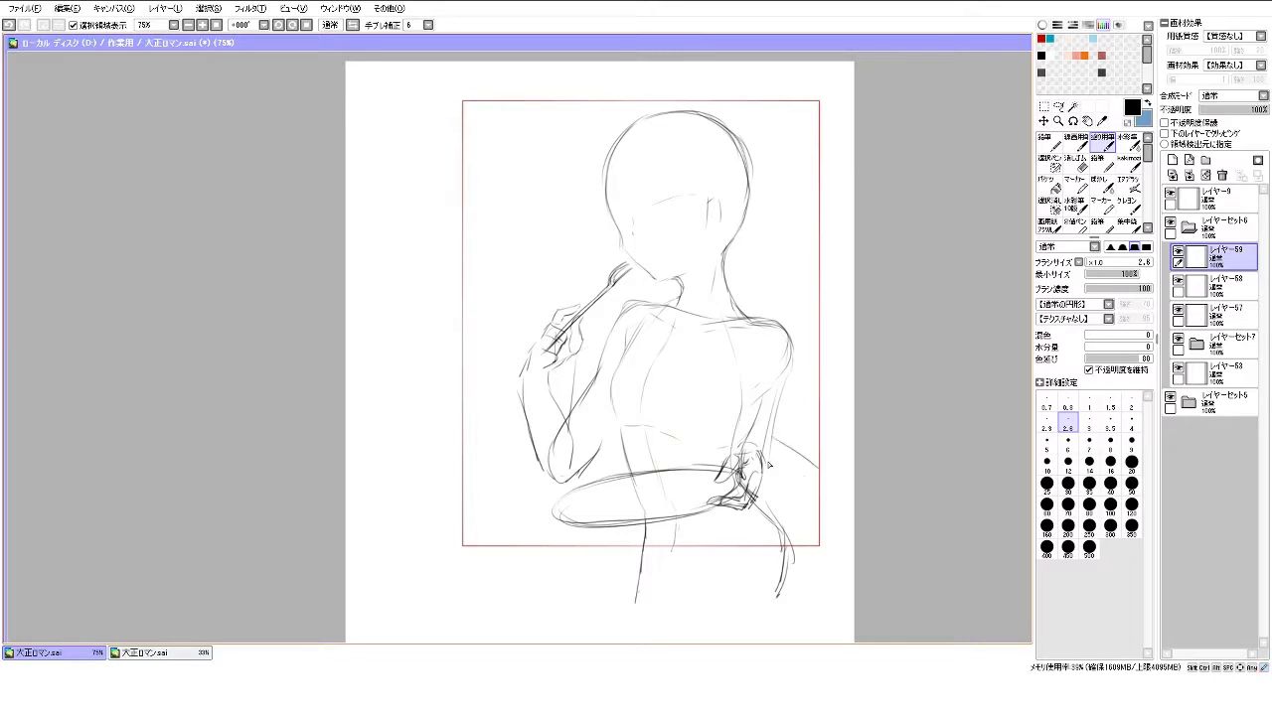
{"action": "left_click_drag", "start_coordinate": [792, 351], "coordinate": [784, 452]}
{"action": "left_click_drag", "start_coordinate": [797, 510], "coordinate": [786, 402]}
{"action": "left_click_drag", "start_coordinate": [785, 462], "coordinate": [771, 518]}
Redraw the waist and hips below the plate on the torso layer and adjust the torso with a small transform
{"action": "left_click", "coordinate": [1214, 372]}
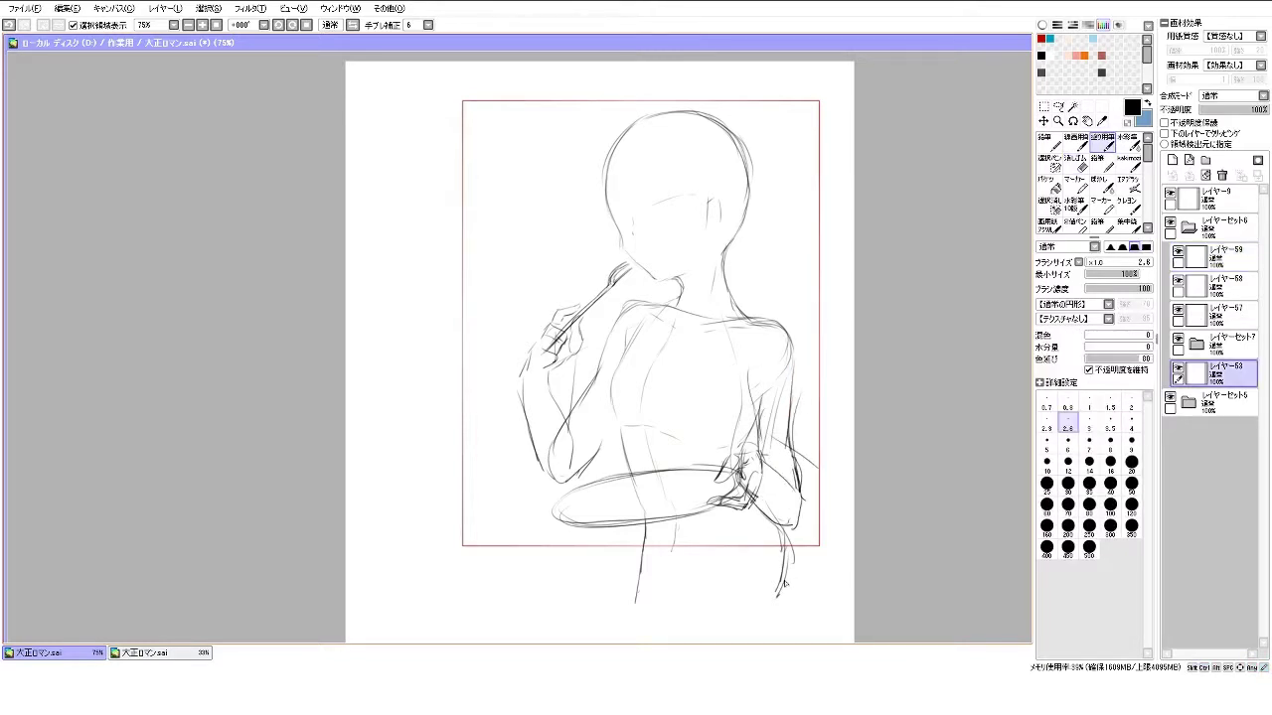
{"action": "left_click_drag", "start_coordinate": [745, 457], "coordinate": [726, 556]}
{"action": "left_click_drag", "start_coordinate": [645, 453], "coordinate": [641, 521]}
{"action": "mouse_move", "coordinate": [613, 418]}
{"action": "left_mouse_down"}
{"action": "mouse_move", "coordinate": [612, 554]}
{"action": "mouse_move", "coordinate": [737, 537]}
{"action": "left_mouse_up"}
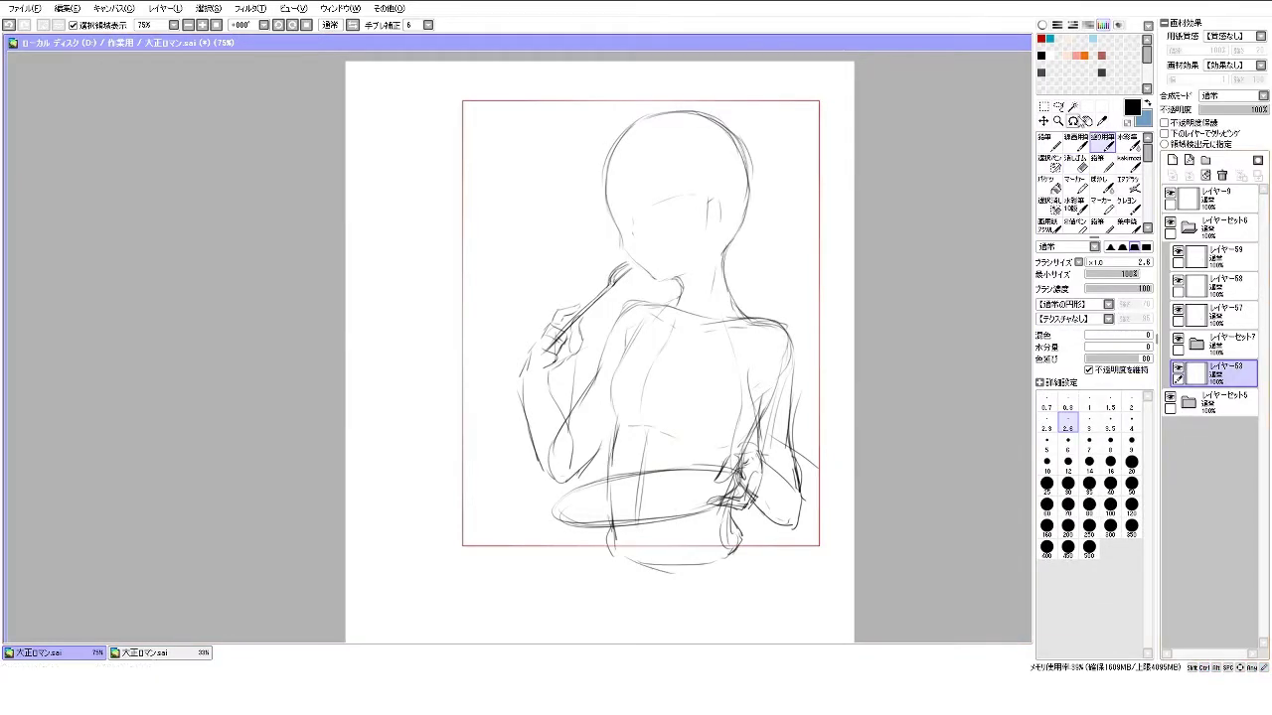
{"action": "key", "text": "ctrl+t"}
{"action": "left_click_drag", "start_coordinate": [823, 263], "coordinate": [830, 266]}
{"action": "key", "text": "Return"}
Sketch thick upper lashes and small lower lid marks for both eyes on a layer named 目 in a folder named 目
{"action": "key", "text": "ctrl+plus"}
{"action": "key", "text": "ctrl+plus"}
{"action": "key", "text": "ctrl+plus"}
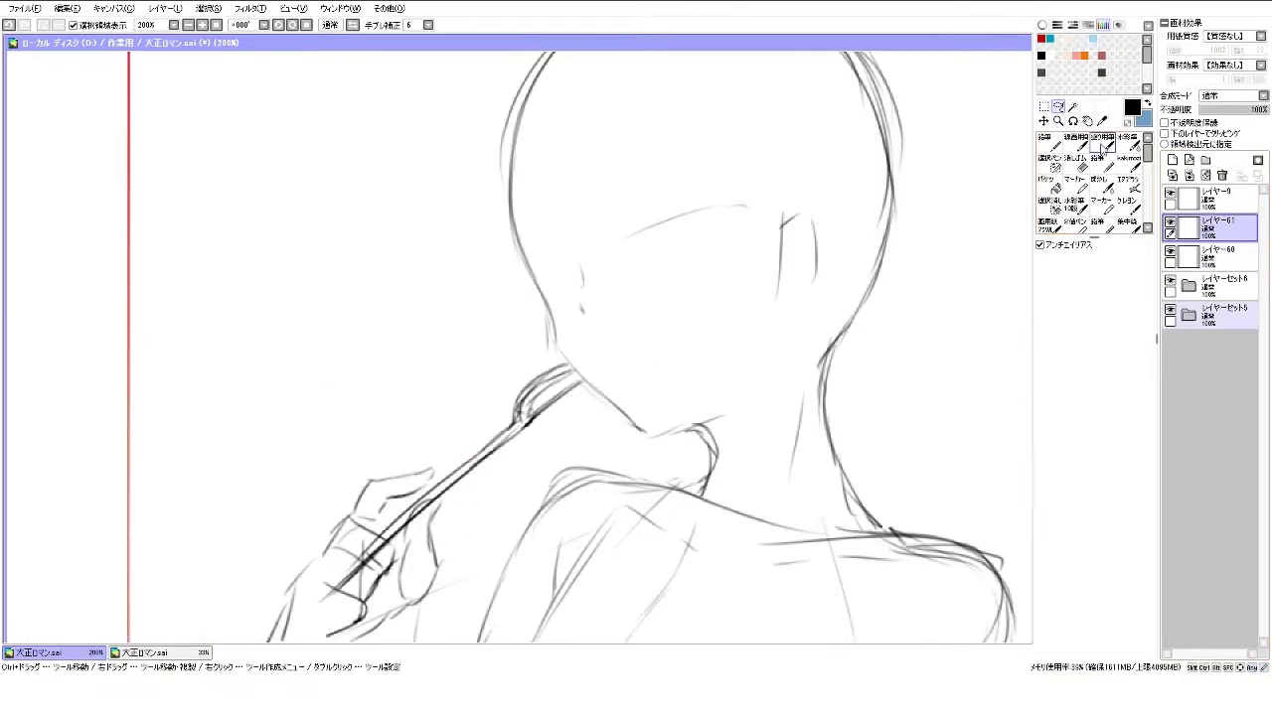
{"action": "key", "text": "Tab"}
{"action": "left_click_drag", "start_coordinate": [648, 203], "coordinate": [728, 197]}
{"action": "mouse_move", "coordinate": [632, 226]}
{"action": "left_mouse_down"}
{"action": "mouse_move", "coordinate": [736, 199]}
{"action": "mouse_move", "coordinate": [672, 187]}
{"action": "left_mouse_up"}
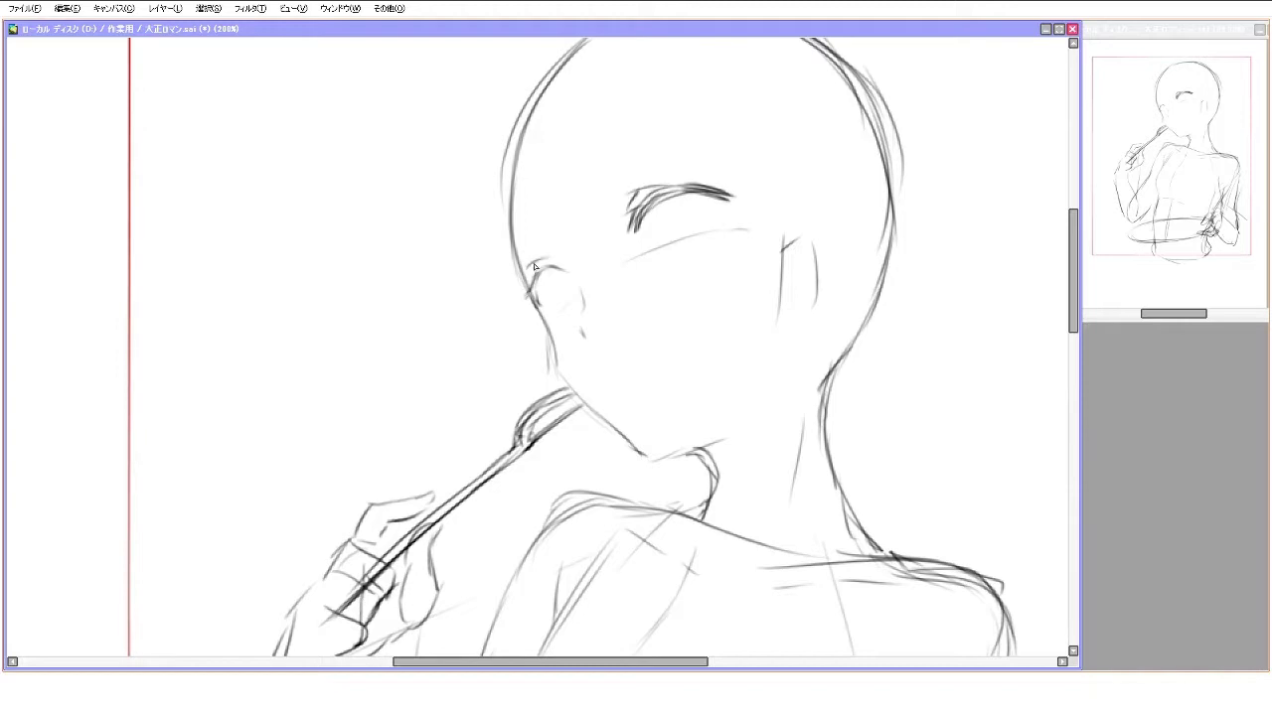
{"action": "key", "text": "Tab"}
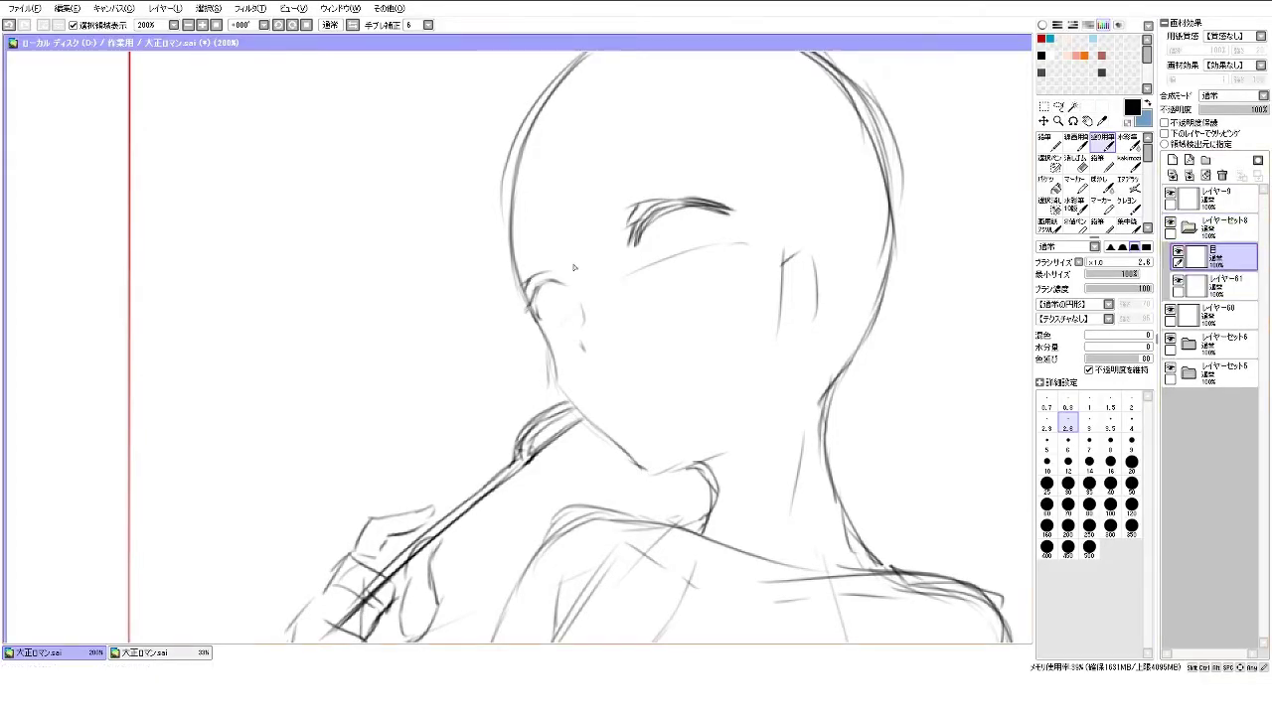
{"action": "mouse_move", "coordinate": [533, 290]}
{"action": "left_mouse_down"}
{"action": "mouse_move", "coordinate": [563, 286]}
{"action": "mouse_move", "coordinate": [521, 324]}
{"action": "left_mouse_up"}
{"action": "left_click_drag", "start_coordinate": [527, 290], "coordinate": [565, 284]}
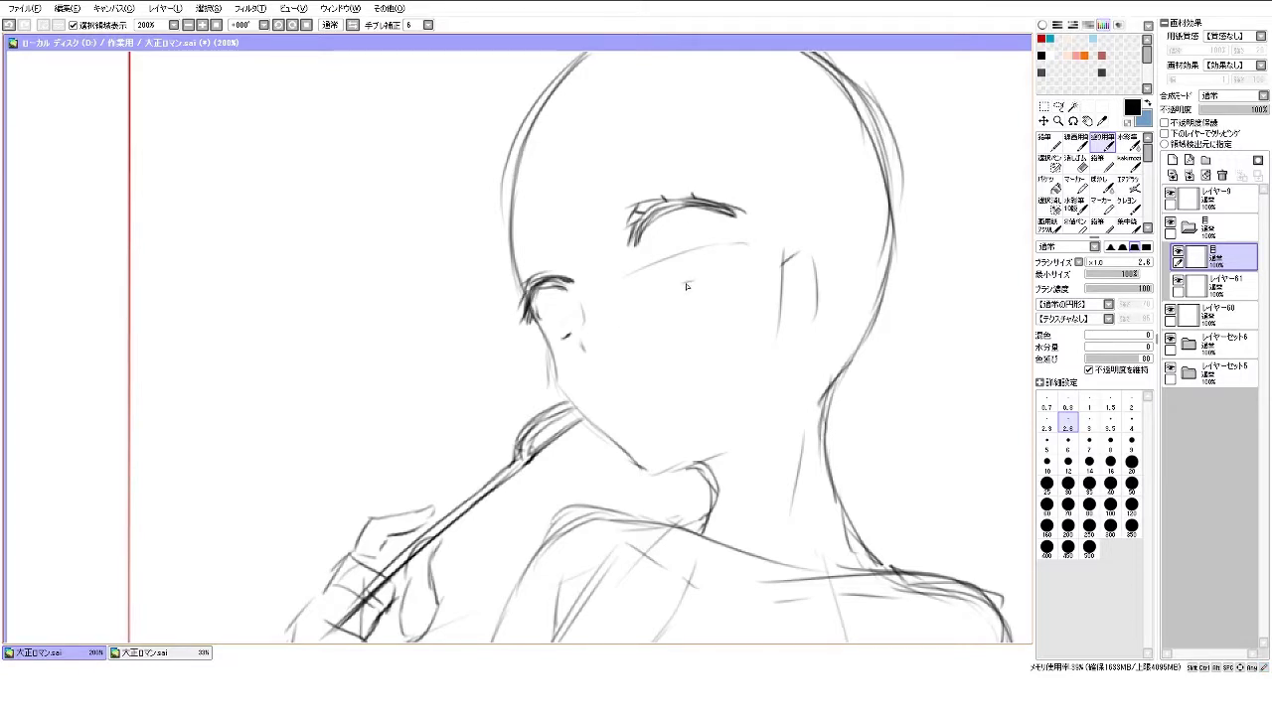
Mirror the canvas view, lasso the near eye and shift it slightly toward the centre of the face
{"action": "mouse_move", "coordinate": [676, 276]}
{"action": "left_mouse_down"}
{"action": "mouse_move", "coordinate": [703, 288]}
{"action": "mouse_move", "coordinate": [633, 301]}
{"action": "left_mouse_up"}
{"action": "key", "text": "h"}
{"action": "key", "text": "Tab"}
{"action": "key", "text": "Tab"}
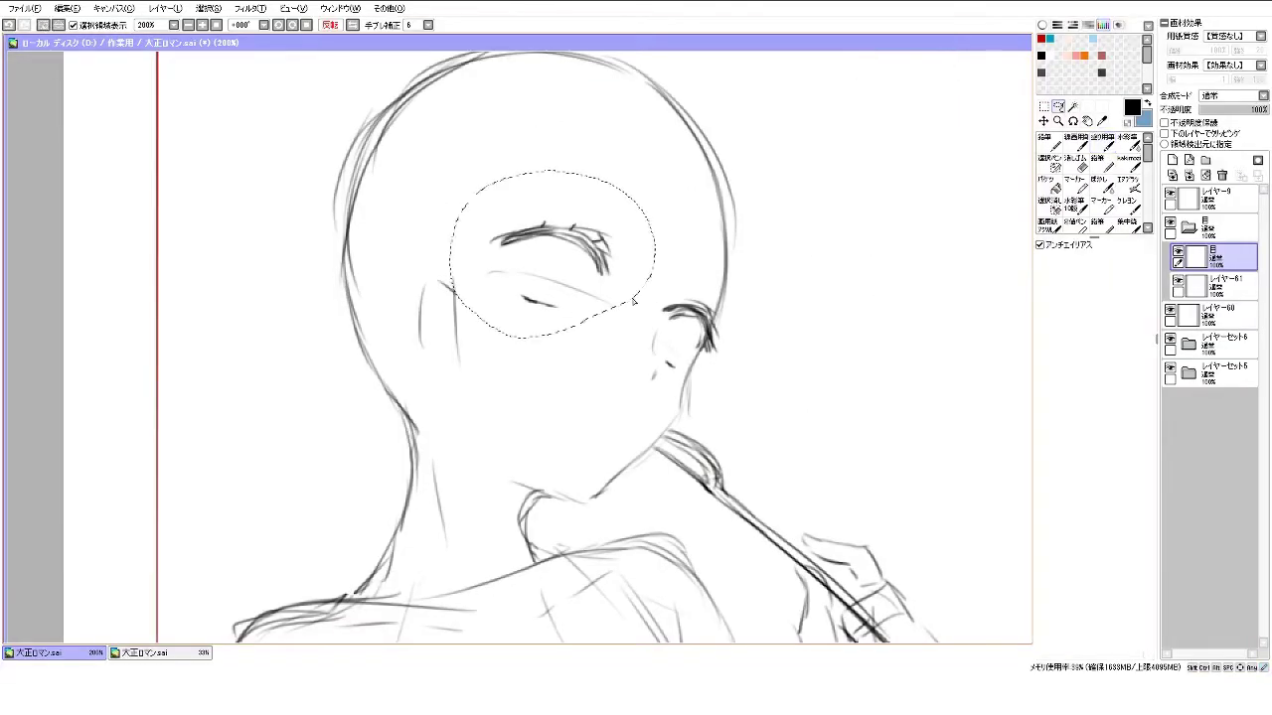
{"action": "key", "text": "ctrl+t"}
{"action": "left_click_drag", "start_coordinate": [562, 280], "coordinate": [571, 274]}
{"action": "key", "text": "Return"}
Restore the unmirrored view and draw the cheek, chin and jaw contour on レイヤー60, with hatching under the jaw
{"action": "left_click", "coordinate": [1212, 314]}
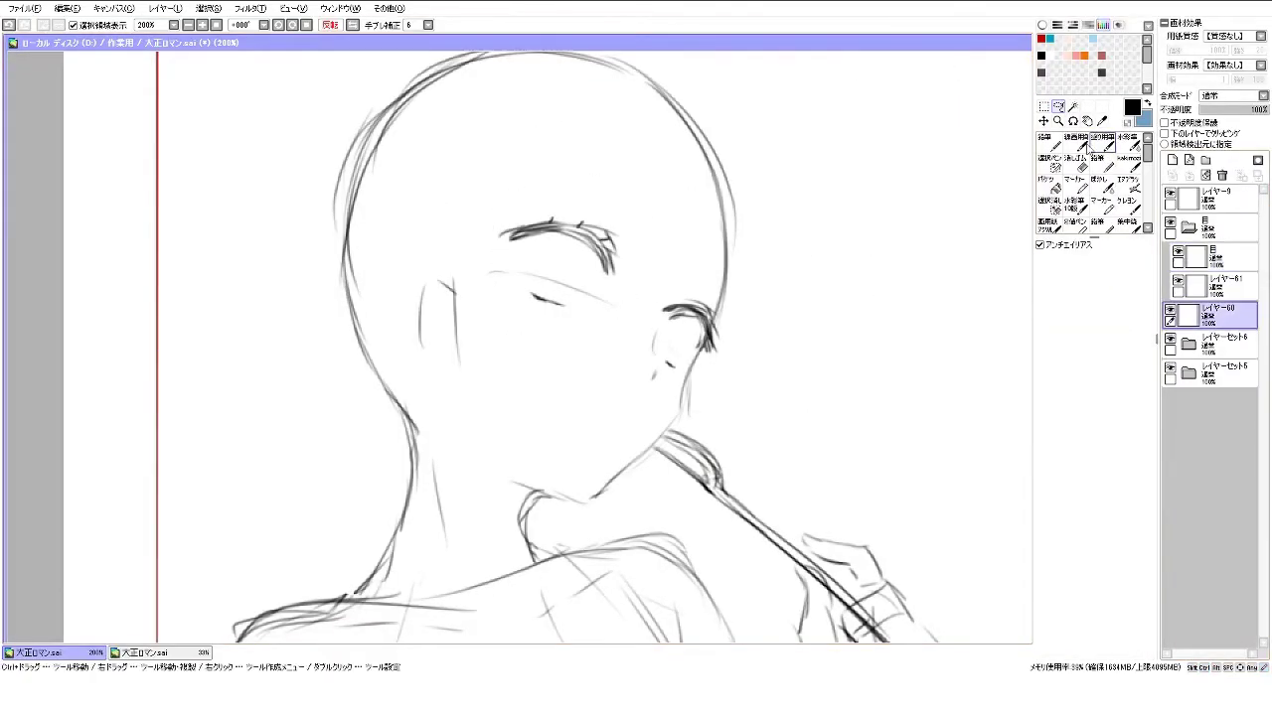
{"action": "left_click", "coordinate": [1087, 146]}
{"action": "key", "text": "h"}
{"action": "mouse_move", "coordinate": [395, 397]}
{"action": "left_mouse_down"}
{"action": "mouse_move", "coordinate": [433, 461]}
{"action": "mouse_move", "coordinate": [485, 499]}
{"action": "left_mouse_up"}
{"action": "mouse_move", "coordinate": [392, 375]}
{"action": "left_mouse_down"}
{"action": "mouse_move", "coordinate": [451, 481]}
{"action": "mouse_move", "coordinate": [515, 500]}
{"action": "left_mouse_up"}
{"action": "left_click_drag", "start_coordinate": [620, 422], "coordinate": [514, 499]}
{"action": "mouse_move", "coordinate": [626, 372]}
{"action": "left_mouse_down"}
{"action": "mouse_move", "coordinate": [612, 441]}
{"action": "mouse_move", "coordinate": [546, 473]}
{"action": "mouse_move", "coordinate": [549, 505]}
{"action": "left_mouse_up"}
{"action": "left_click_drag", "start_coordinate": [557, 491], "coordinate": [527, 574]}
{"action": "left_click_drag", "start_coordinate": [549, 533], "coordinate": [527, 555]}
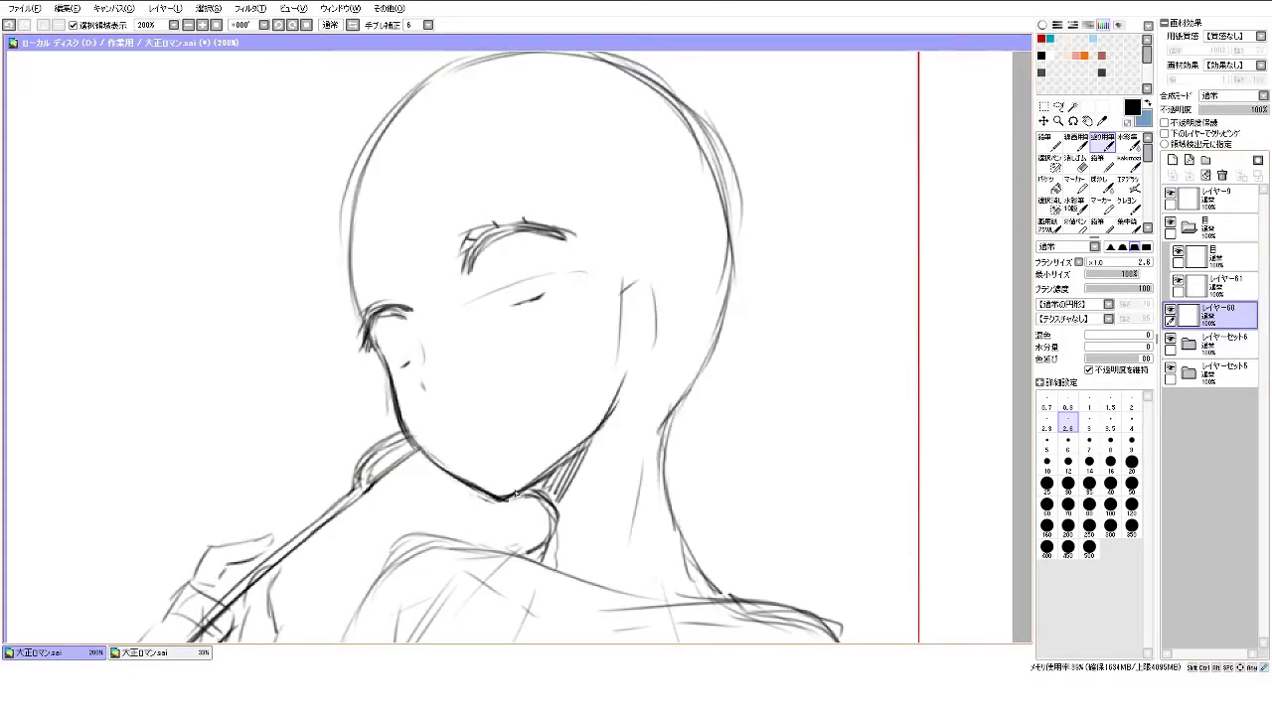
Fit the eye sketch to the new face contour with a small transform
{"action": "key", "text": "ctrl+t"}
{"action": "key", "text": "Tab"}
{"action": "key", "text": "Return"}
{"action": "key", "text": "Tab"}
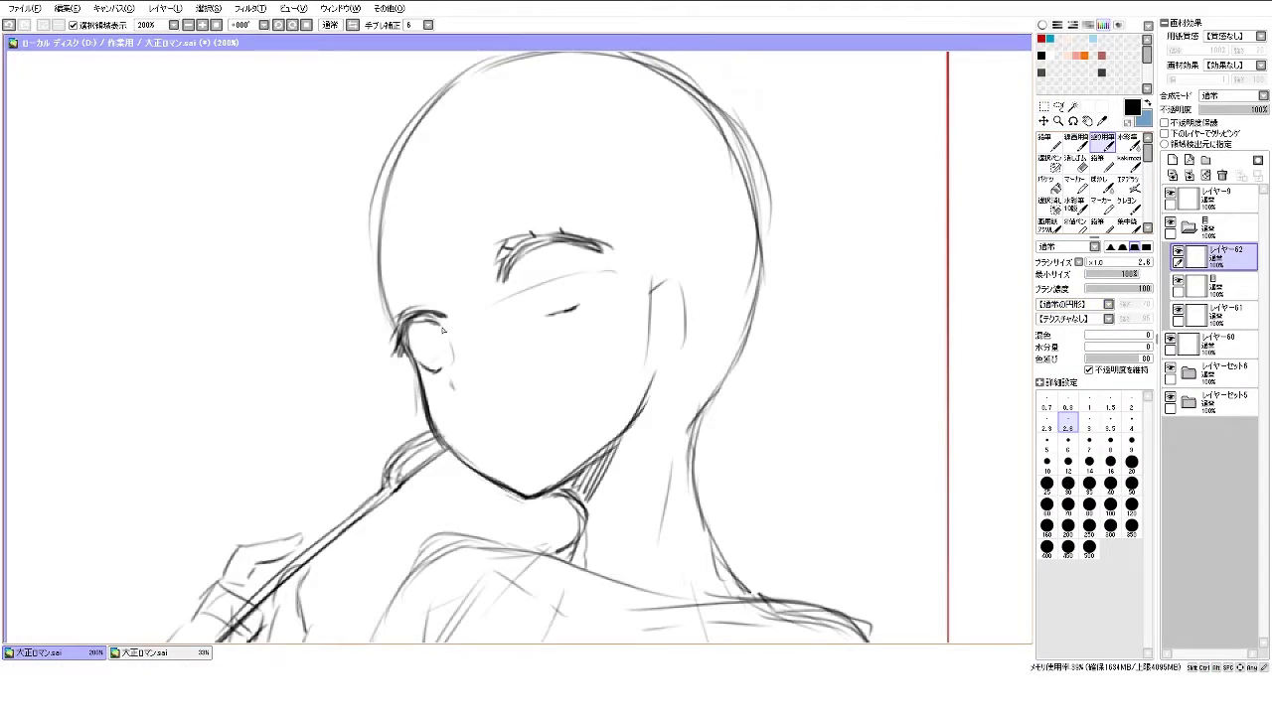
Draw round irises, eyelid creases and outer lash corners for both eyes on a new layer in the eye folder
{"action": "mouse_move", "coordinate": [562, 249]}
{"action": "left_mouse_down"}
{"action": "mouse_move", "coordinate": [535, 295]}
{"action": "mouse_move", "coordinate": [580, 255]}
{"action": "mouse_move", "coordinate": [582, 311]}
{"action": "mouse_move", "coordinate": [550, 228]}
{"action": "left_mouse_up"}
{"action": "key", "text": "Tab"}
{"action": "left_click_drag", "start_coordinate": [544, 294], "coordinate": [592, 285]}
{"action": "left_click_drag", "start_coordinate": [527, 204], "coordinate": [628, 211]}
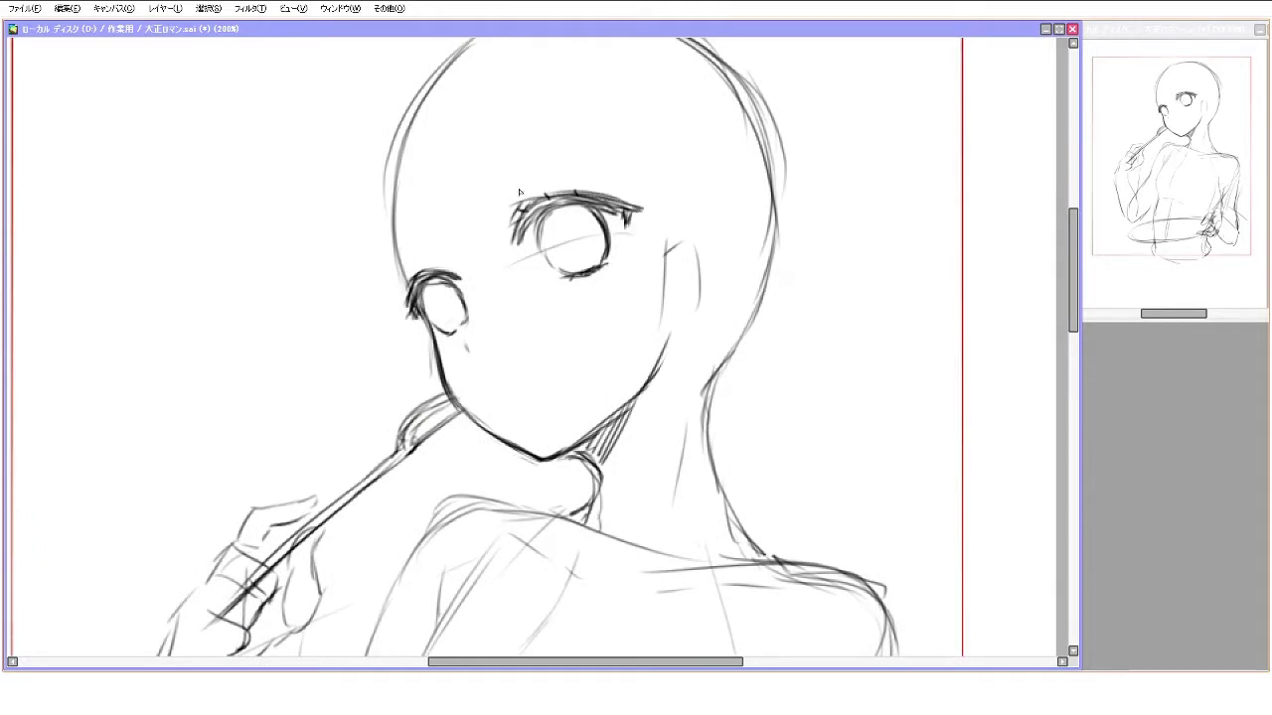
{"action": "key", "text": "Tab"}
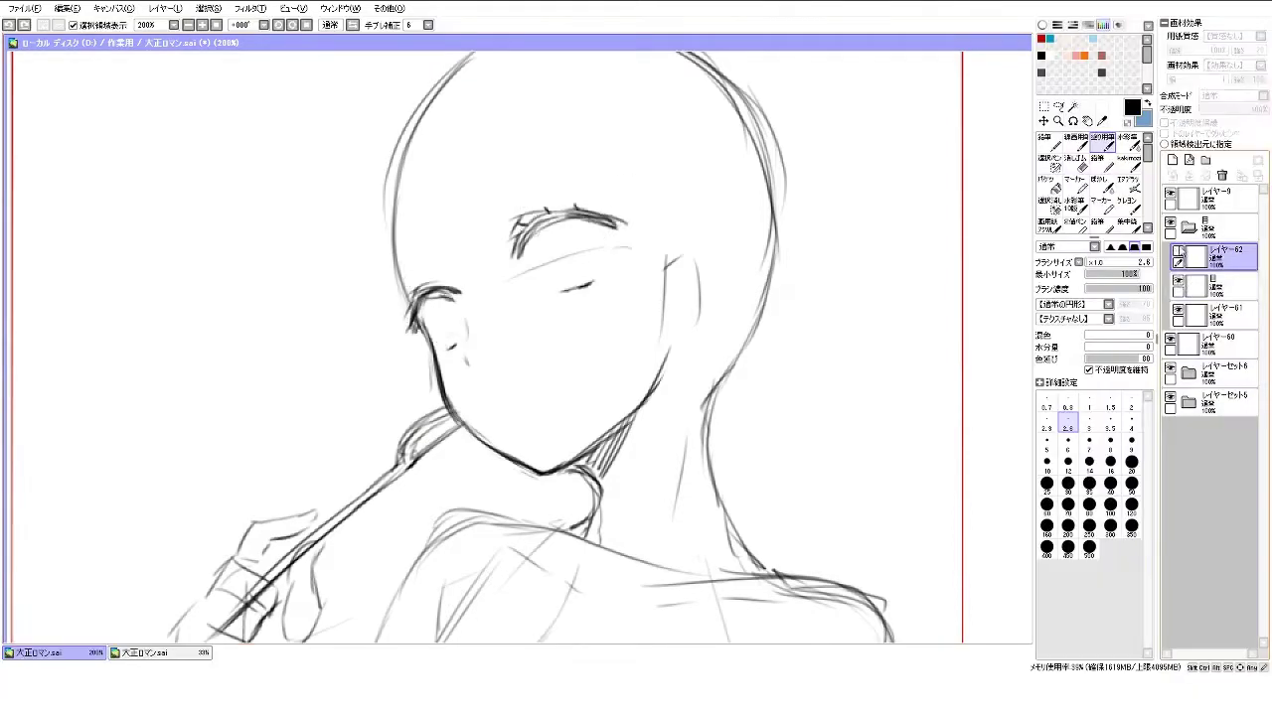
Adjust the eye drawing with a transform and sketch a small open mouth on a new layer
{"action": "key", "text": "Tab"}
{"action": "key", "text": "ctrl+t"}
{"action": "key", "text": "Return"}
{"action": "key", "text": "Tab"}
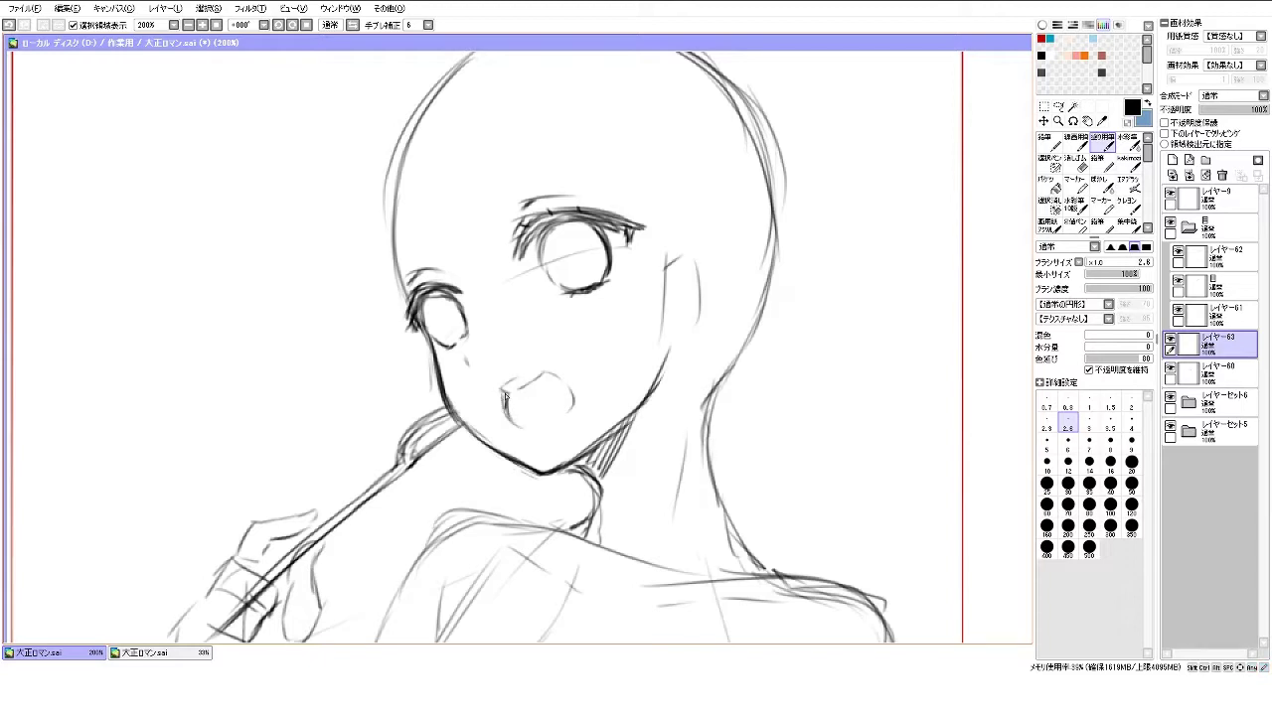
{"action": "key", "text": "Tab"}
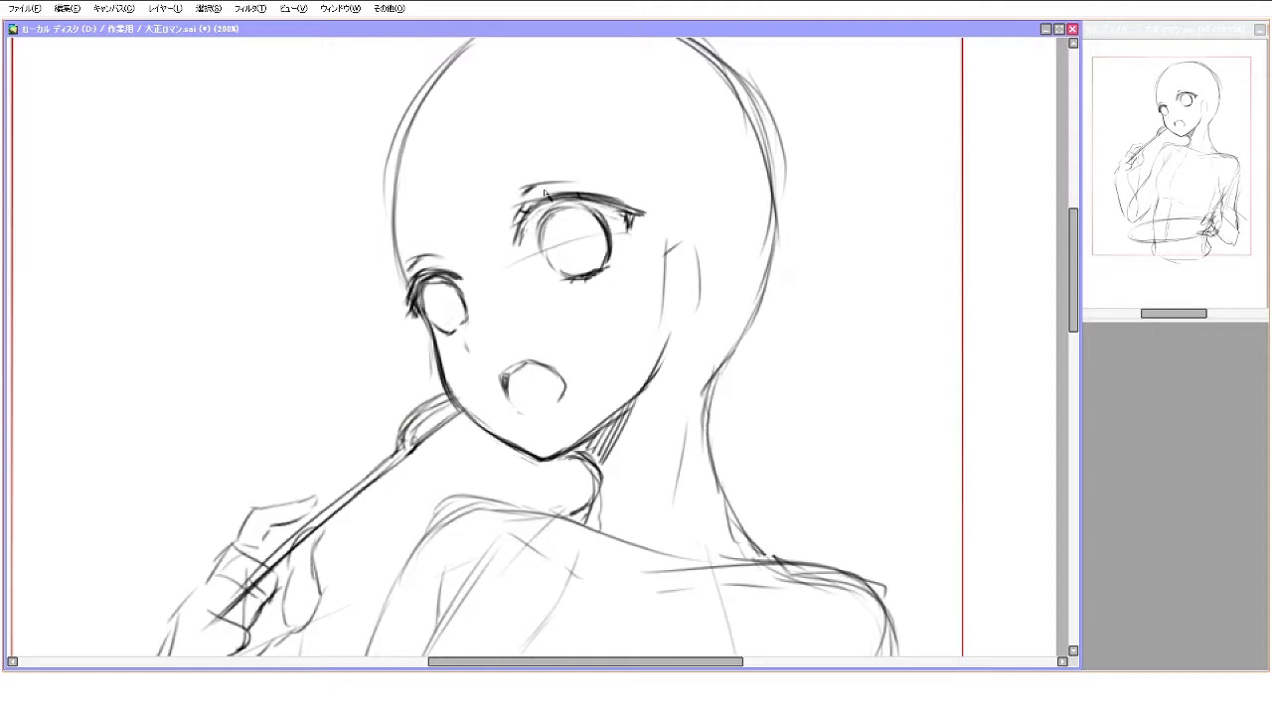
{"action": "key", "text": "Tab"}
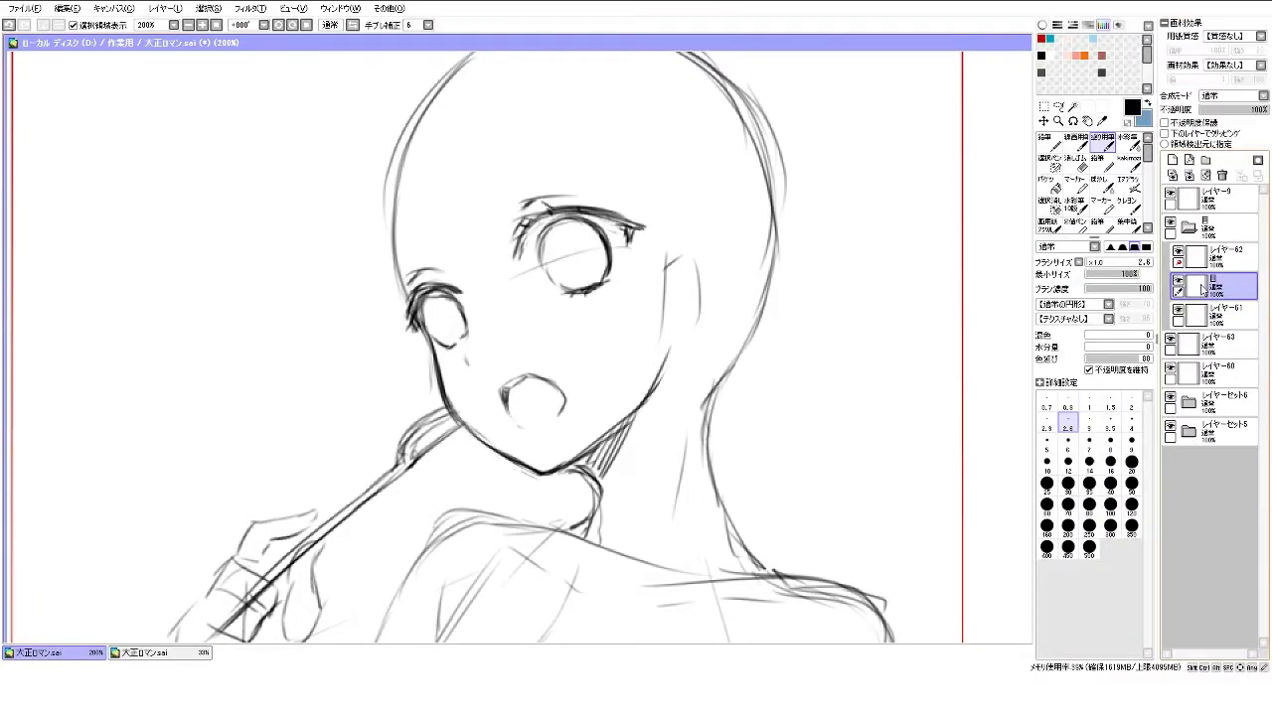
Thicken the upper eyelashes of both eyes and select the face contour layer for drawing
{"action": "left_click_drag", "start_coordinate": [405, 300], "coordinate": [443, 278]}
{"action": "mouse_move", "coordinate": [518, 248]}
{"action": "left_mouse_down"}
{"action": "mouse_move", "coordinate": [546, 216]}
{"action": "mouse_move", "coordinate": [646, 213]}
{"action": "left_mouse_up"}
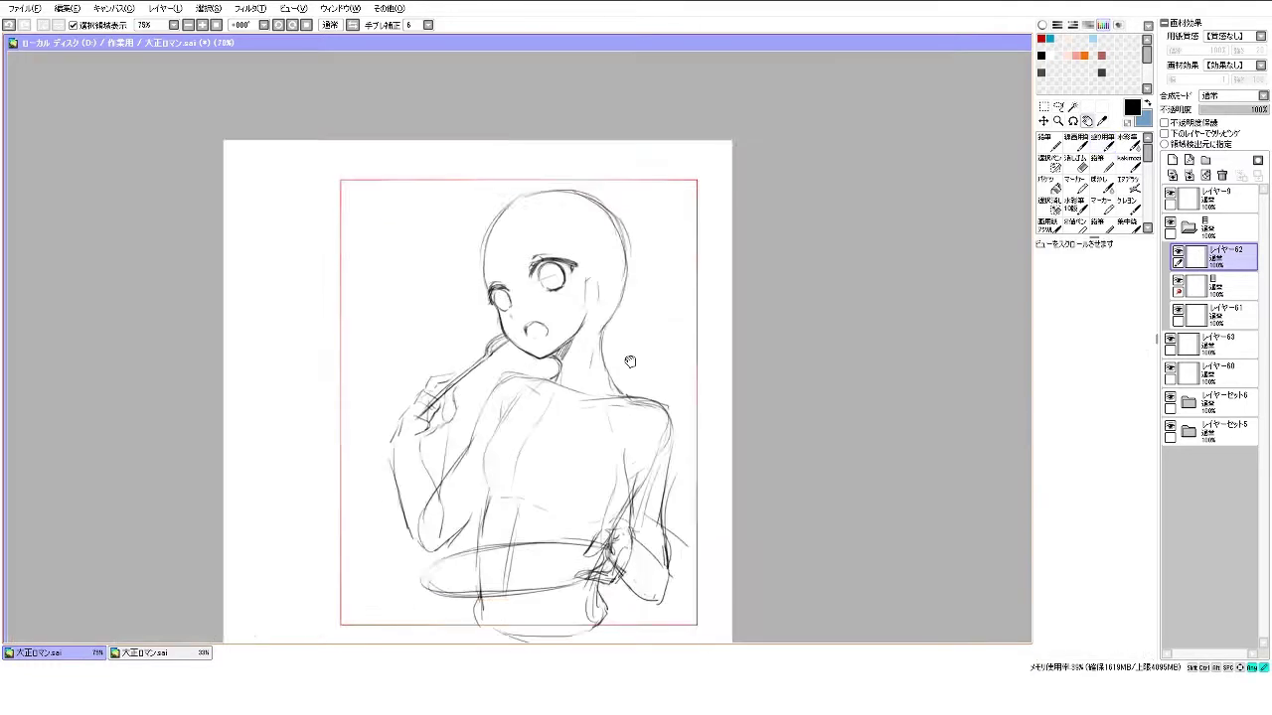
{"action": "left_click", "coordinate": [1210, 374]}
{"action": "key", "text": "b"}
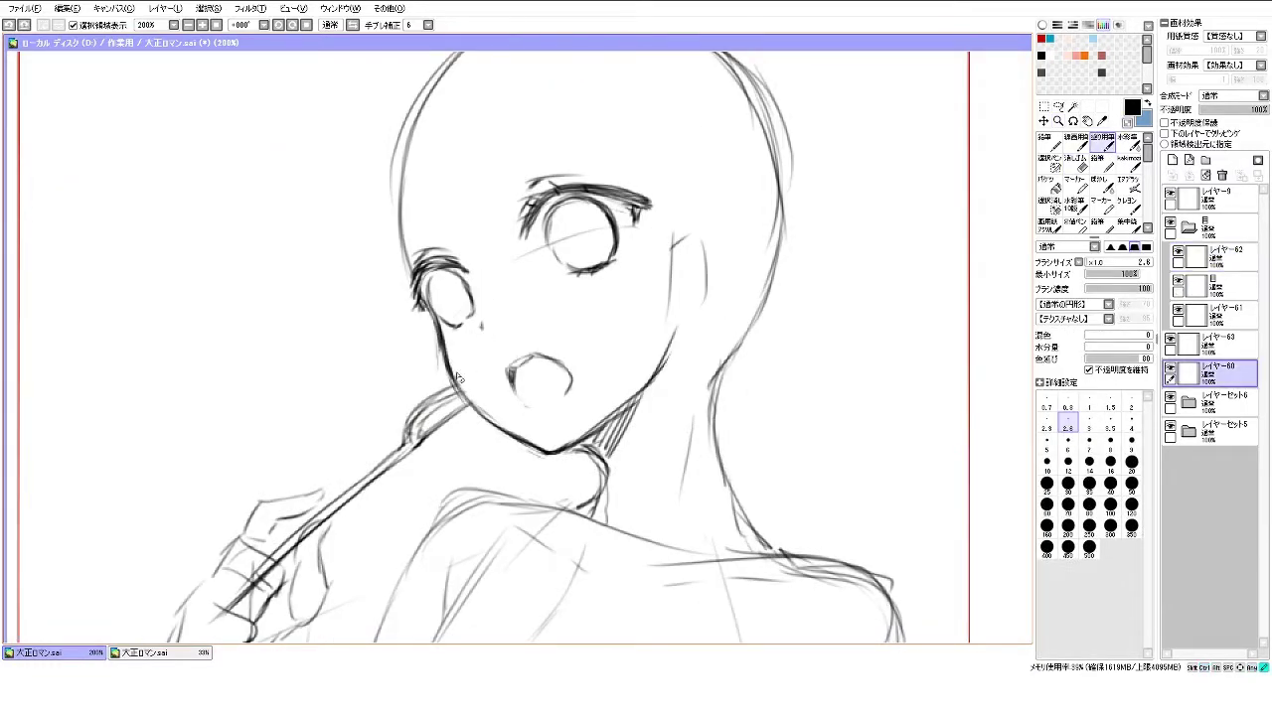
Move the raised arm and fork slightly lower and sketch a round bite of food on the fork's tip
{"action": "scroll", "coordinate": [467, 407], "scroll_direction": "down", "scroll_amount": 1}
{"action": "key", "text": "ctrl+t"}
{"action": "key", "text": "Return"}
{"action": "key", "text": "ctrl+t"}
{"action": "left_click_drag", "start_coordinate": [570, 434], "coordinate": [541, 457]}
{"action": "left_click", "coordinate": [1058, 339]}
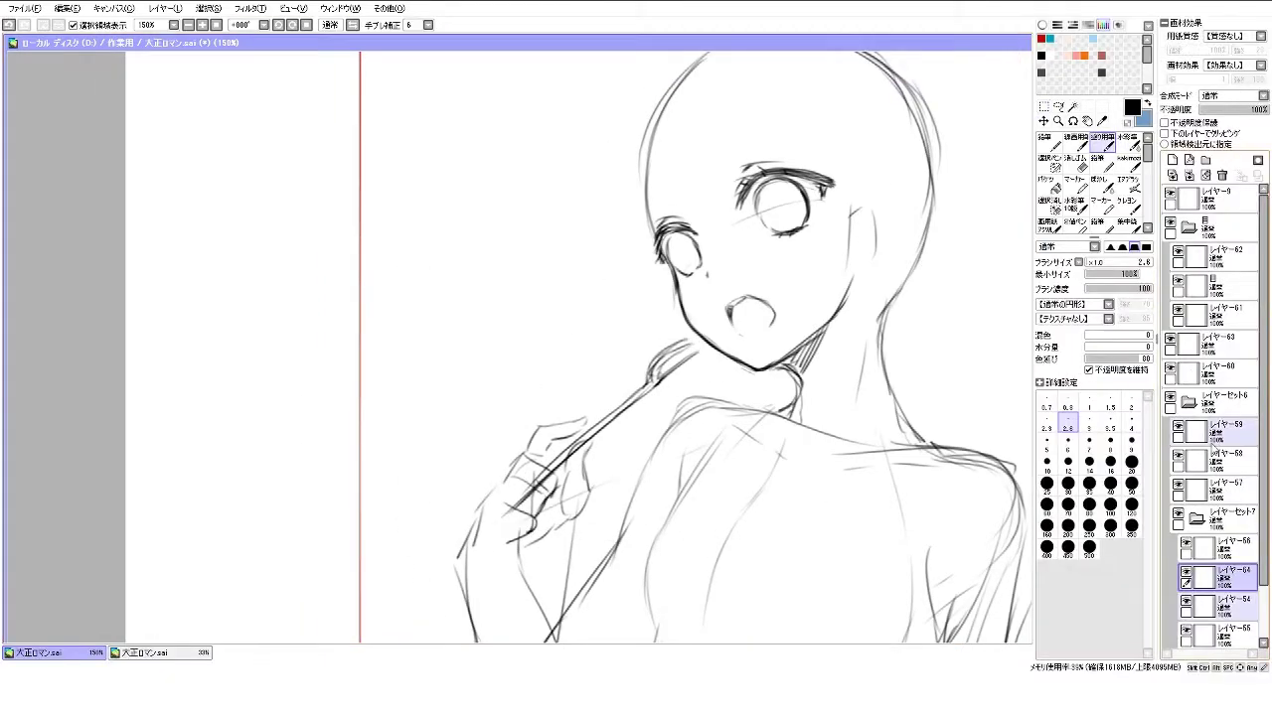
{"action": "scroll", "coordinate": [702, 400], "scroll_direction": "up", "scroll_amount": 1}
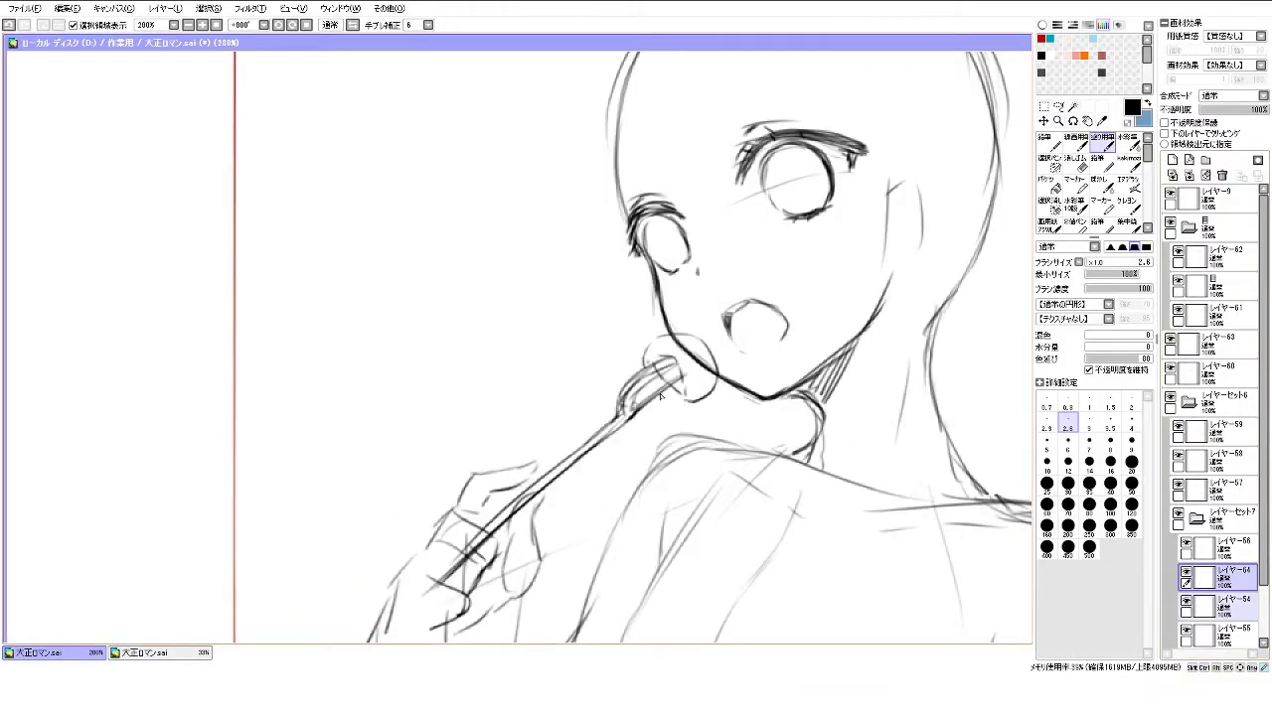
Sketch a tiered stack of round cake layers on the plate, drawing on the plate's layer
{"action": "scroll", "coordinate": [651, 350], "scroll_direction": "down", "scroll_amount": 2}
{"action": "left_click", "coordinate": [611, 450], "text": "ctrl"}
{"action": "mouse_move", "coordinate": [611, 450]}
{"action": "left_mouse_down"}
{"action": "mouse_move", "coordinate": [830, 477]}
{"action": "mouse_move", "coordinate": [751, 479]}
{"action": "left_mouse_up"}
{"action": "left_click_drag", "start_coordinate": [614, 455], "coordinate": [788, 455]}
{"action": "mouse_move", "coordinate": [629, 433]}
{"action": "left_mouse_down"}
{"action": "mouse_move", "coordinate": [765, 425]}
{"action": "mouse_move", "coordinate": [601, 437]}
{"action": "mouse_move", "coordinate": [787, 420]}
{"action": "left_mouse_up"}
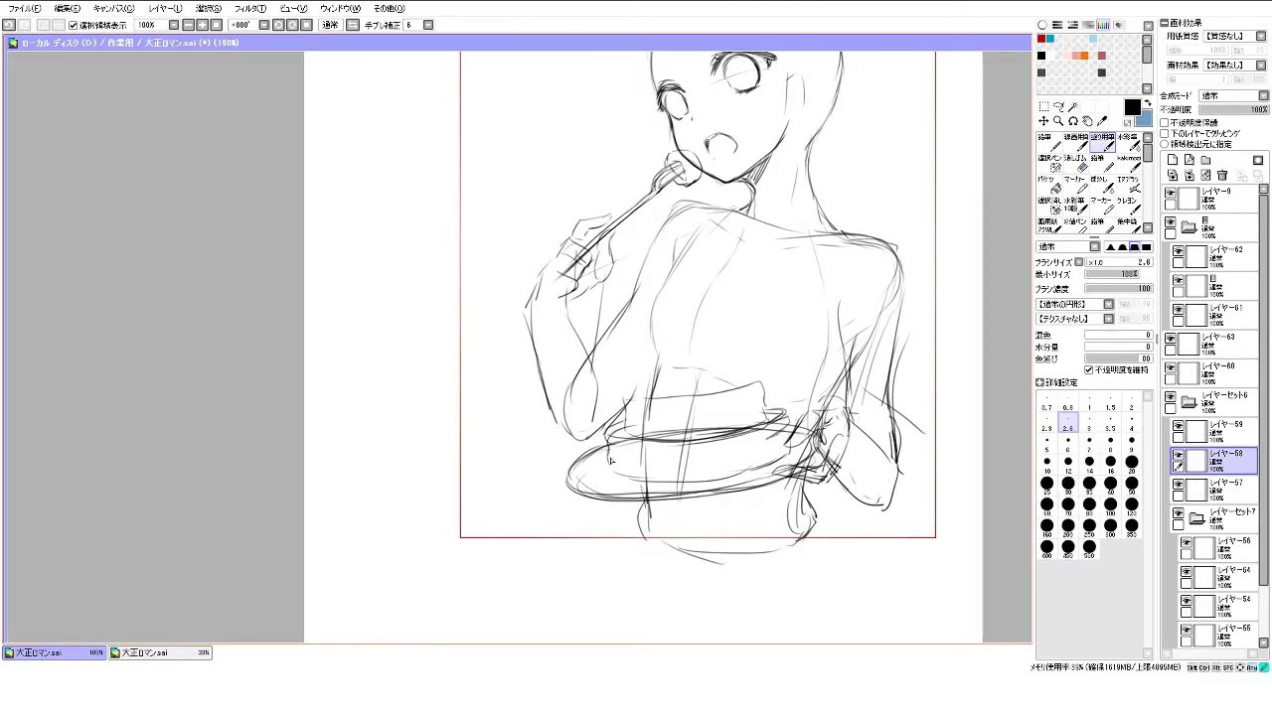
{"action": "left_click_drag", "start_coordinate": [634, 389], "coordinate": [763, 390]}
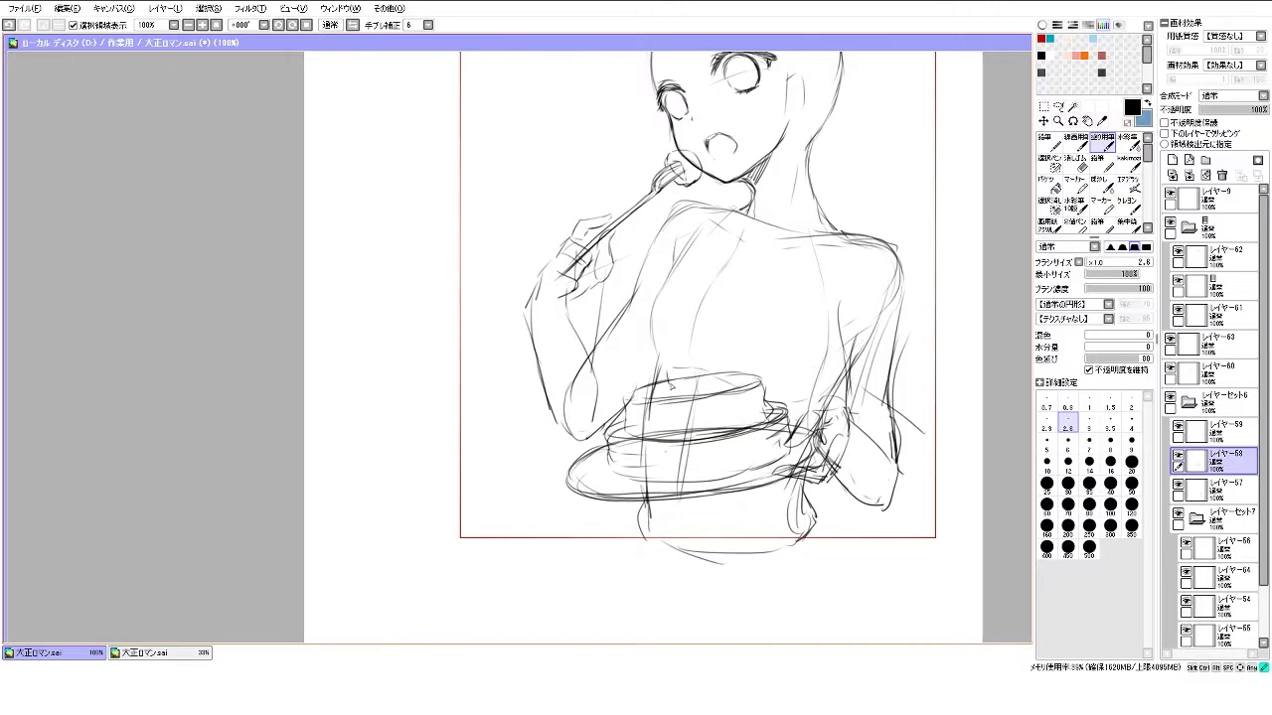
Try a long arched eyebrow high above the near eye
{"action": "scroll", "coordinate": [719, 376], "scroll_direction": "down", "scroll_amount": 1}
{"action": "scroll", "coordinate": [720, 377], "scroll_direction": "up", "scroll_amount": 3}
{"action": "scroll", "coordinate": [661, 285], "scroll_direction": "up", "scroll_amount": 3}
{"action": "key", "text": "Tab"}
{"action": "left_click_drag", "start_coordinate": [670, 149], "coordinate": [747, 129]}
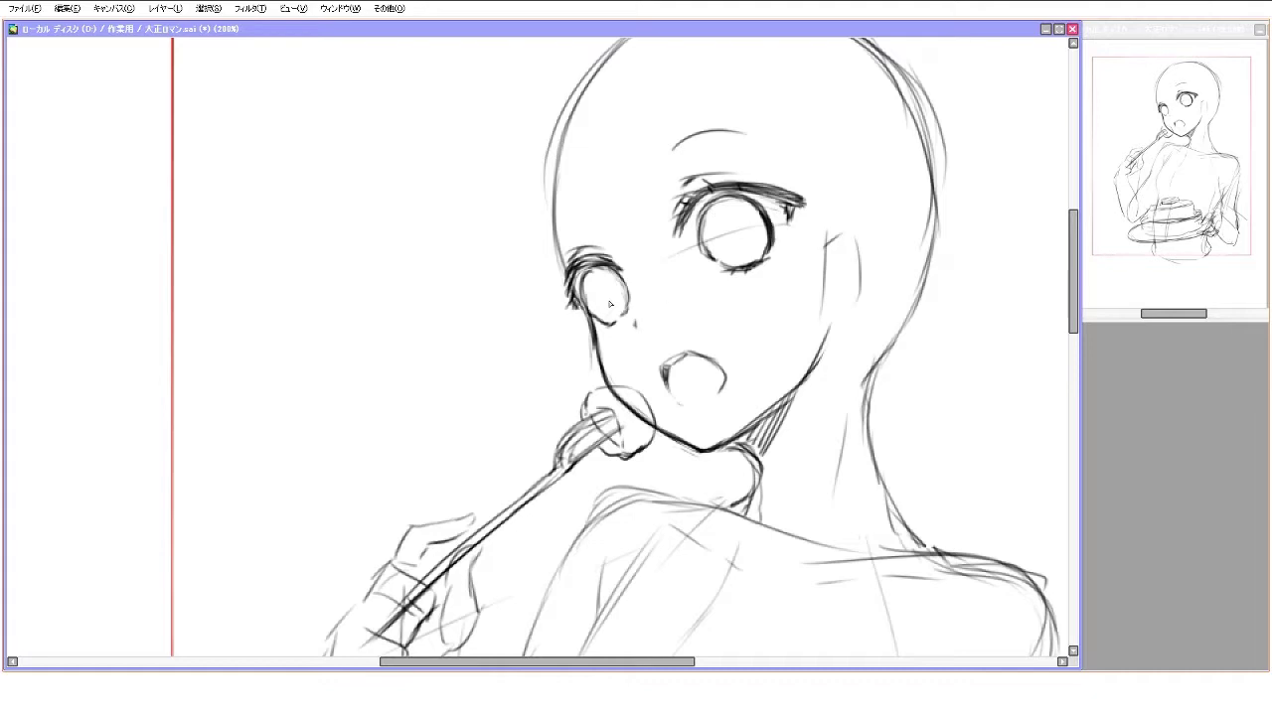
Add pupils, highlights and upper shading to both irises and reinforce their lower edges
{"action": "scroll", "coordinate": [737, 241], "scroll_direction": "up", "scroll_amount": 1}
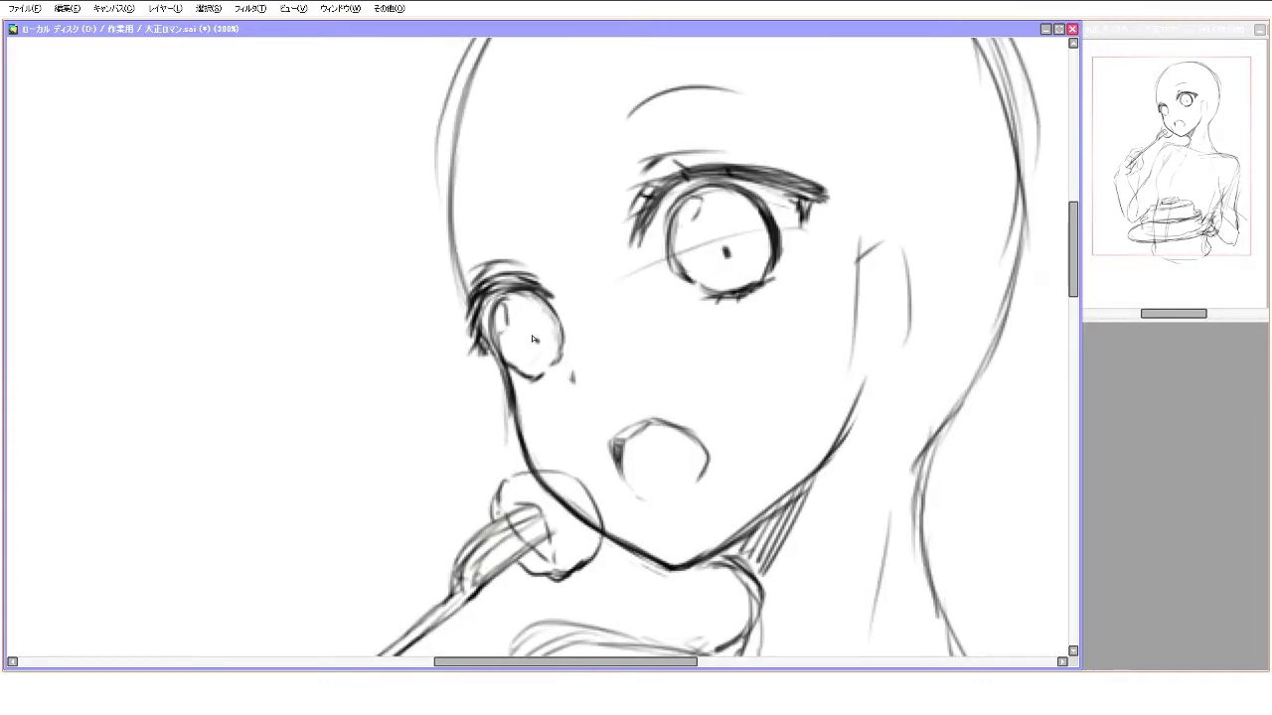
{"action": "mouse_move", "coordinate": [696, 225]}
{"action": "left_mouse_down"}
{"action": "mouse_move", "coordinate": [675, 255]}
{"action": "mouse_move", "coordinate": [745, 191]}
{"action": "left_mouse_up"}
{"action": "left_click_drag", "start_coordinate": [502, 318], "coordinate": [545, 298]}
{"action": "left_click_drag", "start_coordinate": [735, 288], "coordinate": [769, 274]}
{"action": "left_click_drag", "start_coordinate": [557, 359], "coordinate": [529, 384]}
{"action": "scroll", "coordinate": [596, 248], "scroll_direction": "right", "scroll_amount": 1}
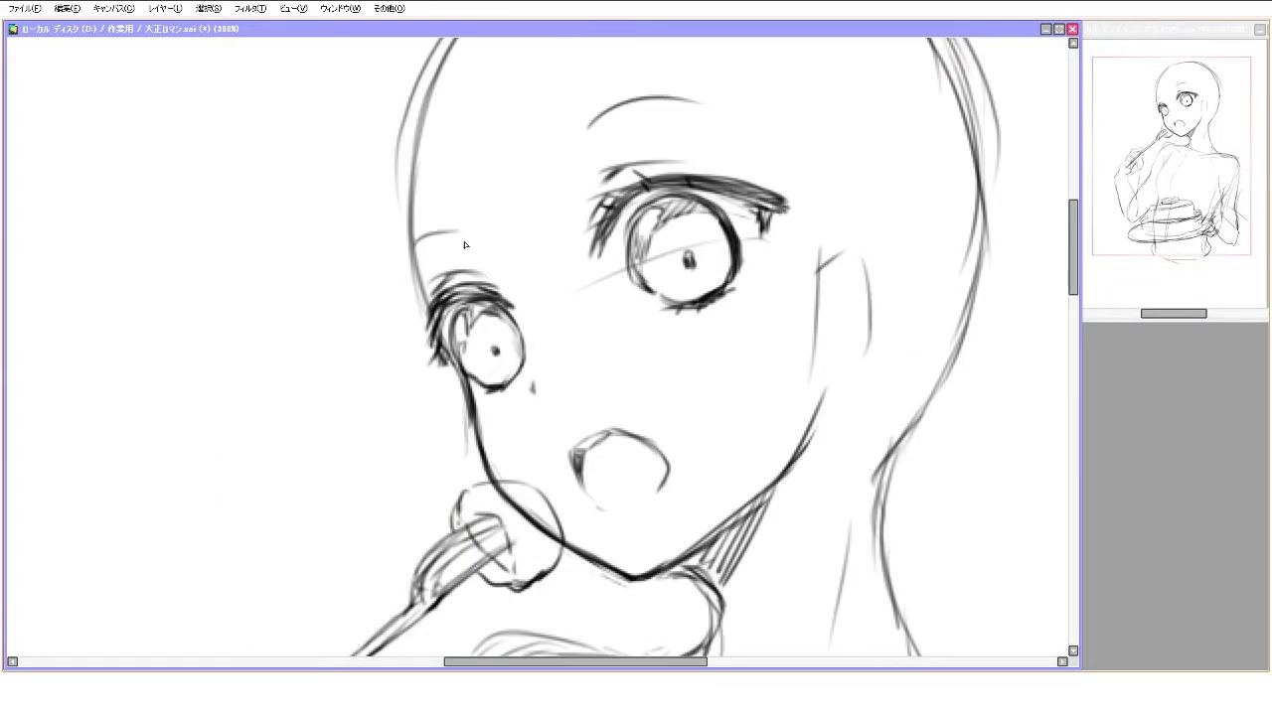
Undo the eyebrow strokes and redraw both eyebrows shorter and closer to the eyes
{"action": "key", "text": "ctrl+z"}
{"action": "left_click_drag", "start_coordinate": [576, 157], "coordinate": [645, 115]}
{"action": "left_click_drag", "start_coordinate": [608, 123], "coordinate": [678, 115]}
{"action": "left_click_drag", "start_coordinate": [415, 238], "coordinate": [467, 225]}
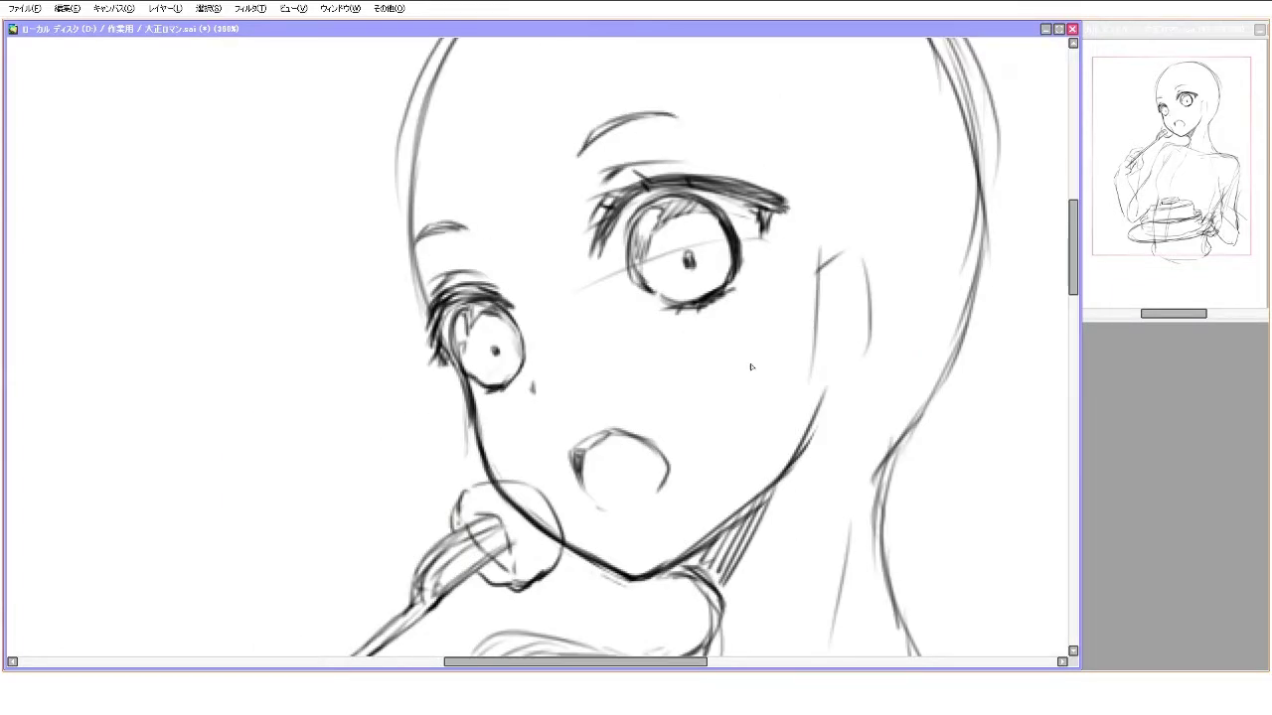
{"action": "scroll", "coordinate": [460, 331], "scroll_direction": "down", "scroll_amount": 4}
{"action": "scroll", "coordinate": [596, 348], "scroll_direction": "up", "scroll_amount": 1}
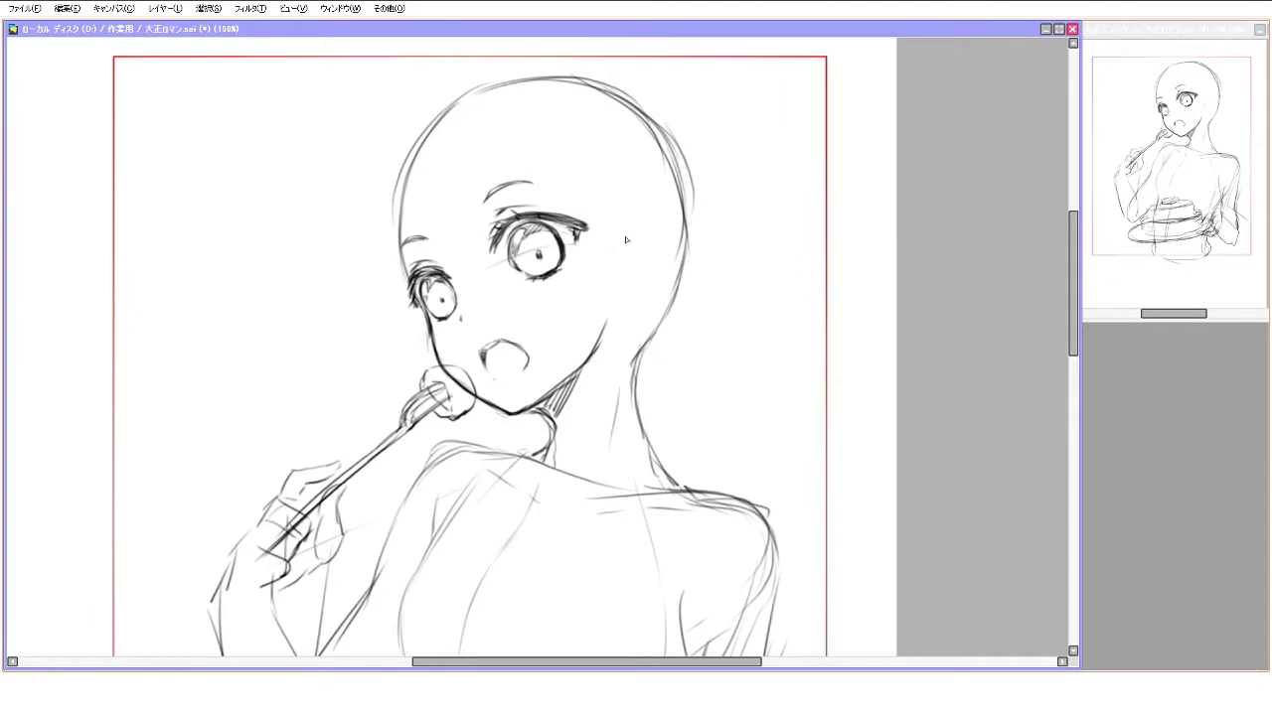
Lower the cake layer's opacity and redraw the elbow and forearm of the arm holding the plate on the layer above
{"action": "scroll", "coordinate": [612, 358], "scroll_direction": "down", "scroll_amount": 1}
{"action": "scroll", "coordinate": [612, 358], "scroll_direction": "up", "scroll_amount": 1}
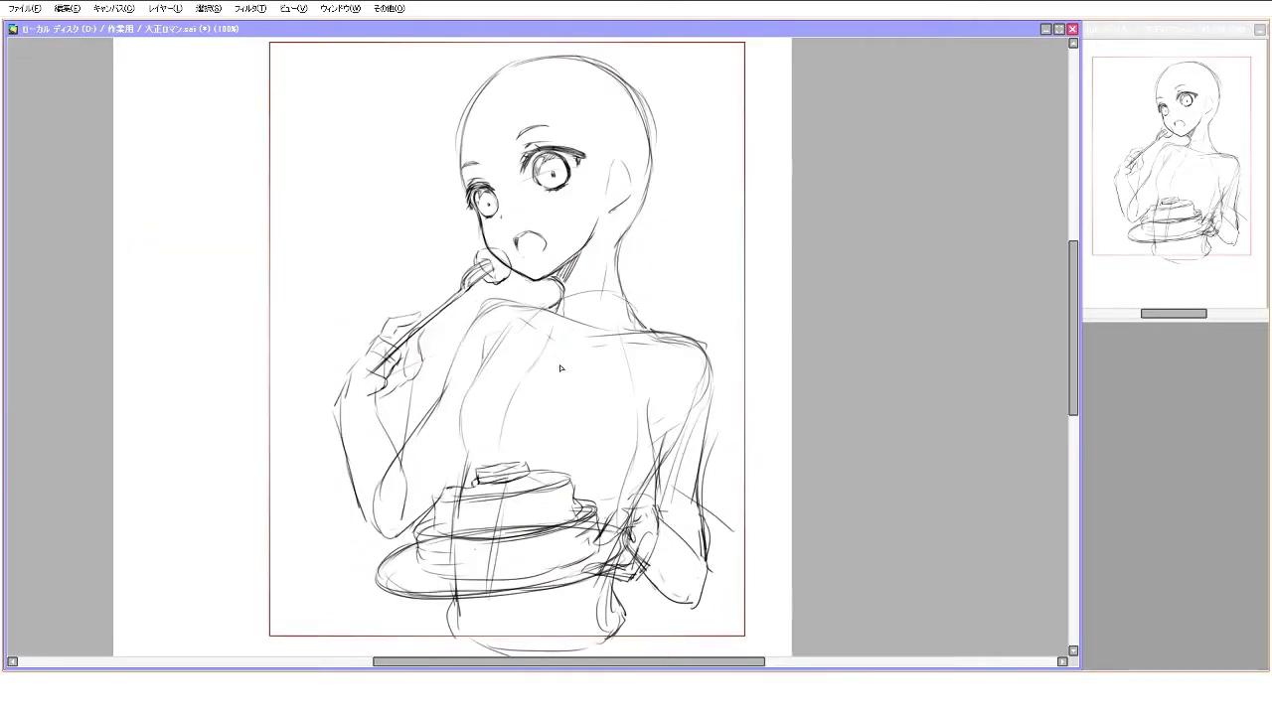
{"action": "key", "text": "Tab"}
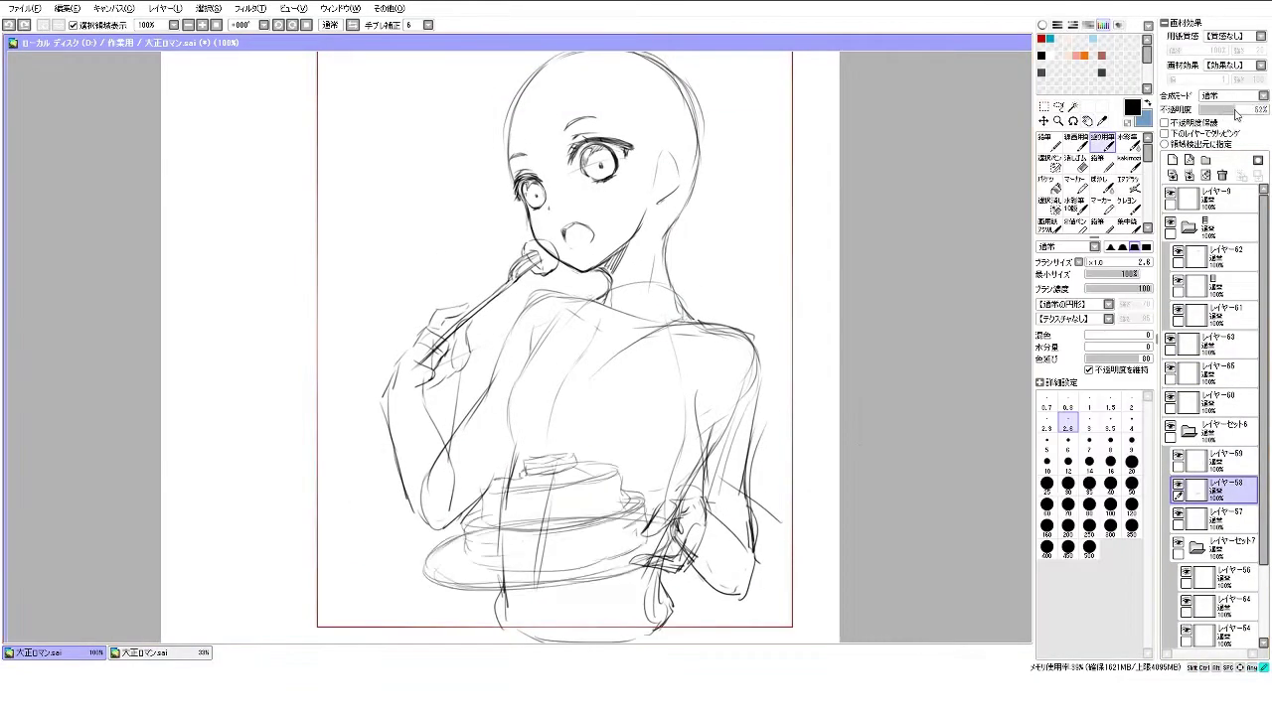
{"action": "scroll", "coordinate": [707, 476], "scroll_direction": "down", "scroll_amount": 1}
{"action": "key", "text": "ctrl+z"}
{"action": "key", "text": "ctrl+z"}
{"action": "left_click_drag", "start_coordinate": [680, 516], "coordinate": [747, 537]}
{"action": "left_click_drag", "start_coordinate": [728, 389], "coordinate": [751, 527]}
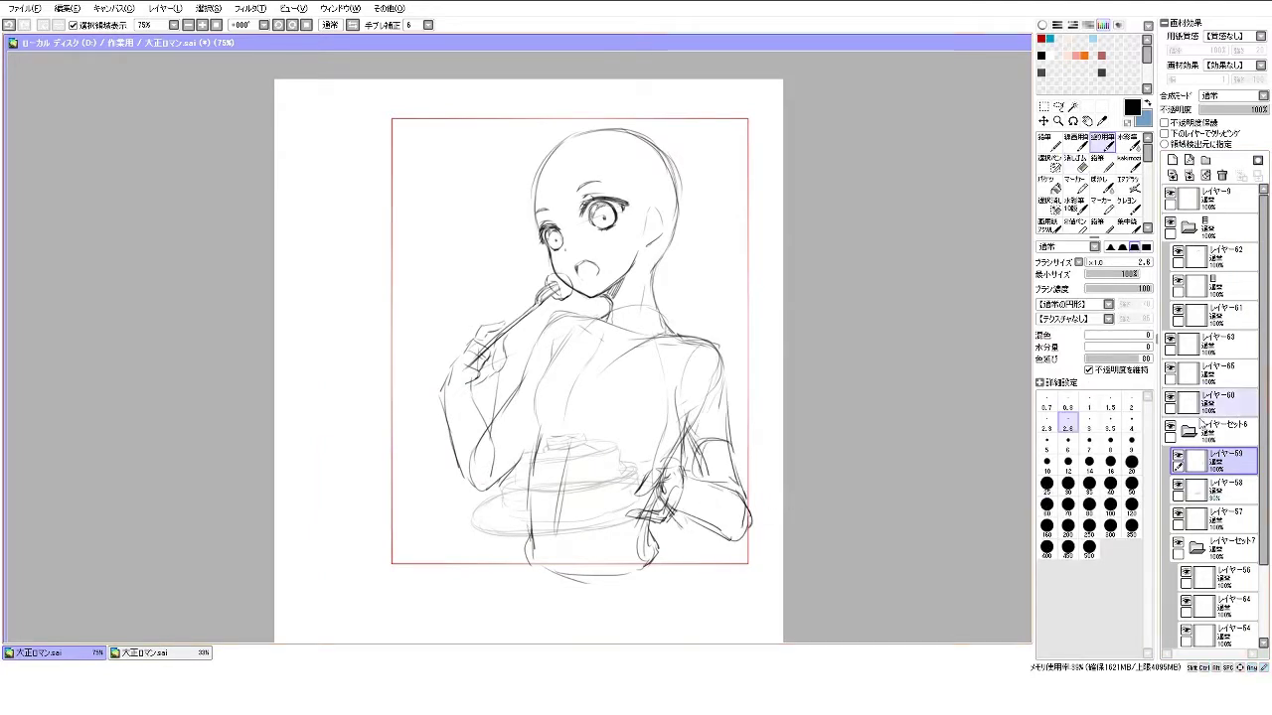
Transform the redrawn forearm and the layer below the cake to adjust their placement in the body sketch
{"action": "key", "text": "ctrl+t"}
{"action": "key", "text": "Return"}
{"action": "left_click", "coordinate": [624, 517], "text": "ctrl"}
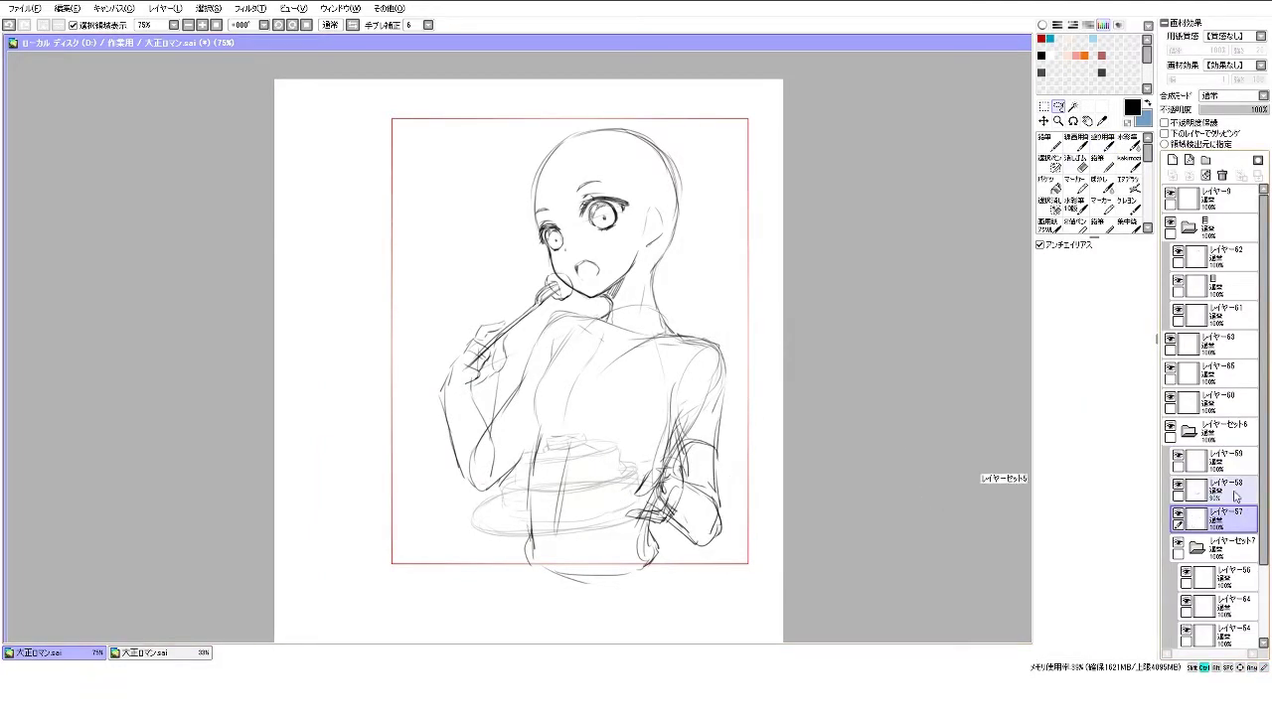
{"action": "key", "text": "ctrl+t"}
{"action": "key", "text": "Return"}
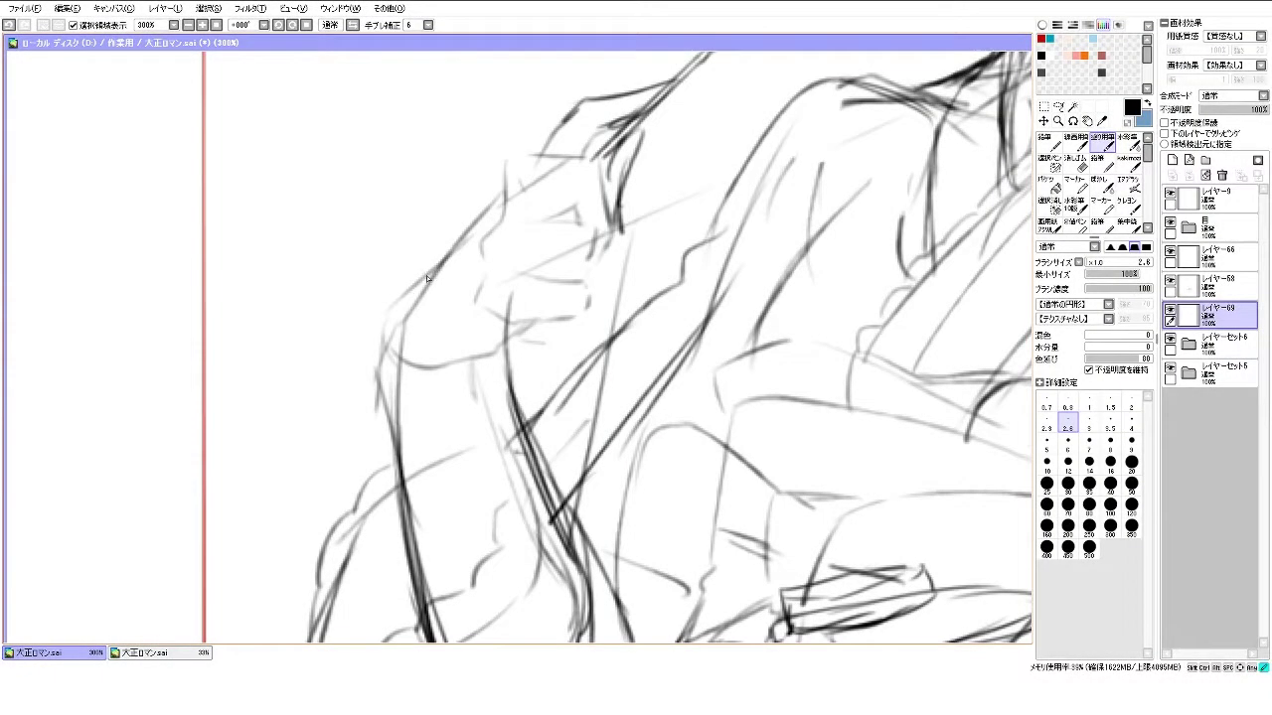
Draw a scalloped glove cuff across the raised forearm and reinforce the wrist and sleeve lines beside it
{"action": "left_click_drag", "start_coordinate": [429, 276], "coordinate": [386, 368]}
{"action": "mouse_move", "coordinate": [390, 459]}
{"action": "left_mouse_down"}
{"action": "mouse_move", "coordinate": [433, 475]}
{"action": "mouse_move", "coordinate": [467, 459]}
{"action": "left_mouse_up"}
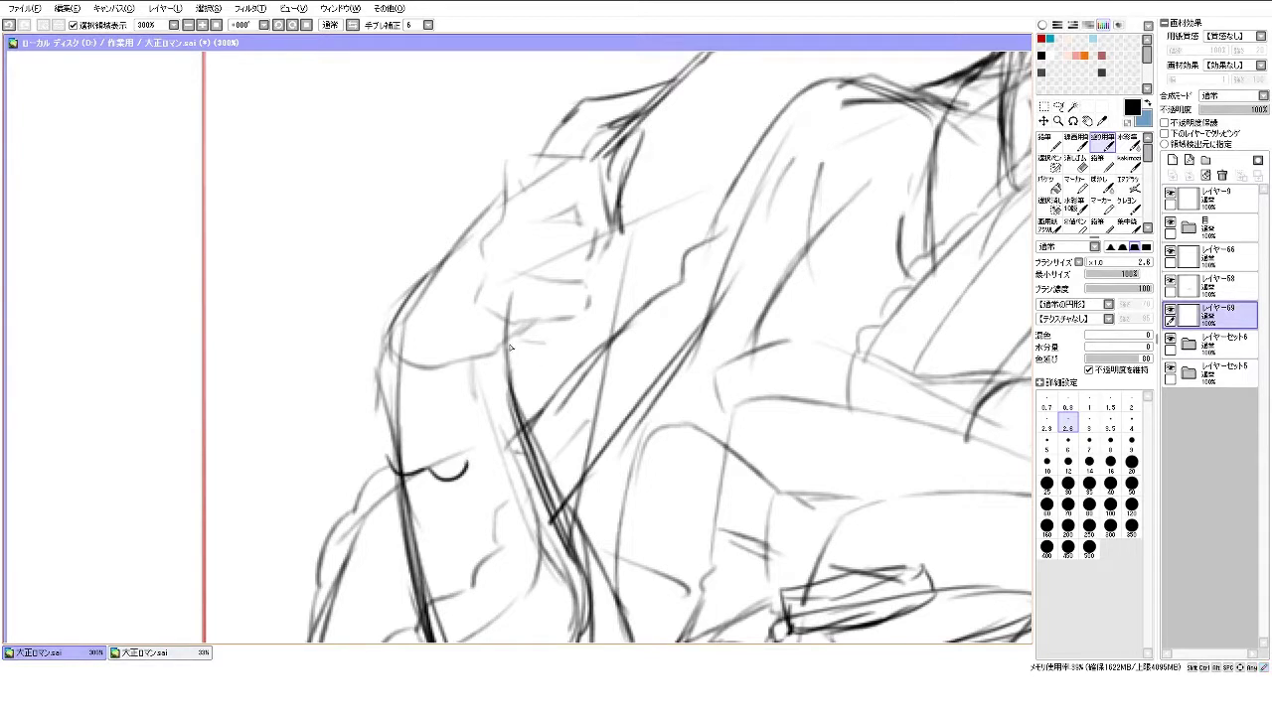
{"action": "left_click_drag", "start_coordinate": [508, 366], "coordinate": [526, 427]}
{"action": "left_click_drag", "start_coordinate": [390, 340], "coordinate": [382, 443]}
{"action": "mouse_move", "coordinate": [389, 364]}
{"action": "left_mouse_down"}
{"action": "mouse_move", "coordinate": [367, 443]}
{"action": "mouse_move", "coordinate": [377, 471]}
{"action": "left_mouse_up"}
Draw the lower curled fingers and the heel of the fork-holding hand
{"action": "scroll", "coordinate": [388, 467], "scroll_direction": "up", "scroll_amount": 2}
{"action": "left_click_drag", "start_coordinate": [457, 437], "coordinate": [574, 376]}
{"action": "left_click_drag", "start_coordinate": [490, 346], "coordinate": [578, 364]}
{"action": "left_click_drag", "start_coordinate": [515, 290], "coordinate": [585, 300]}
{"action": "left_click_drag", "start_coordinate": [582, 300], "coordinate": [568, 345]}
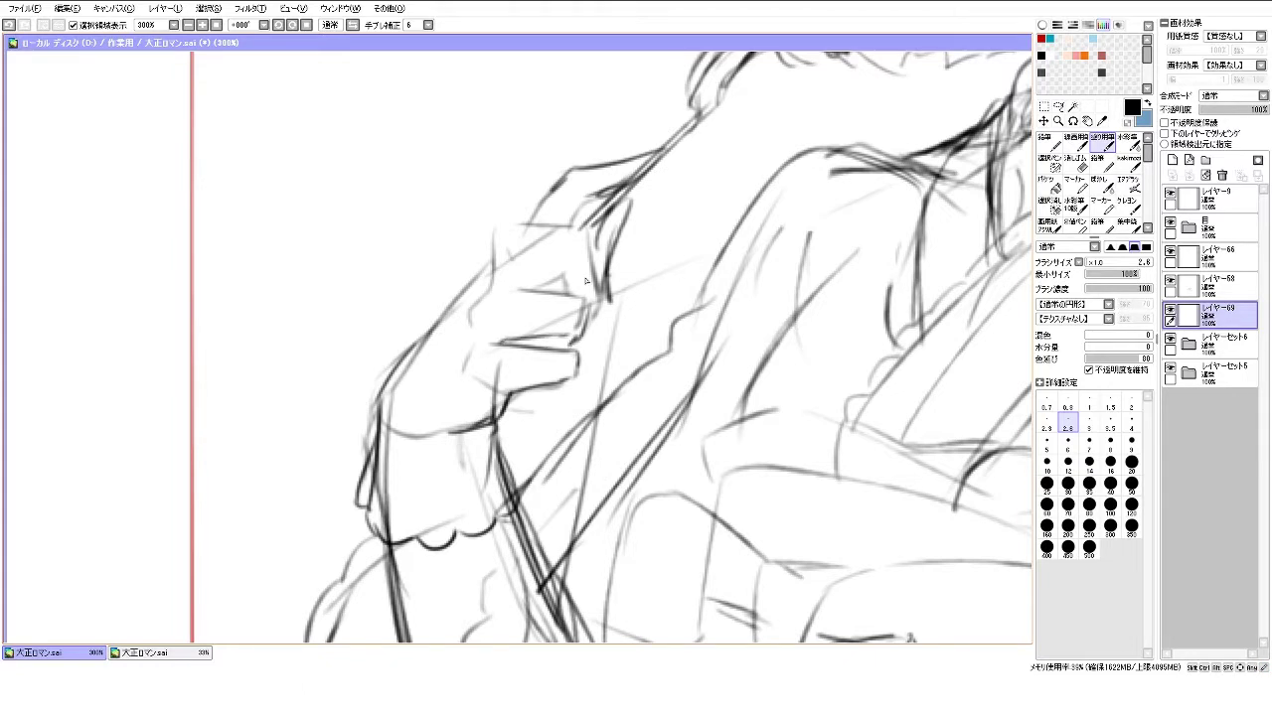
{"action": "scroll", "coordinate": [587, 281], "scroll_direction": "down", "scroll_amount": 3}
{"action": "scroll", "coordinate": [490, 381], "scroll_direction": "up", "scroll_amount": 3}
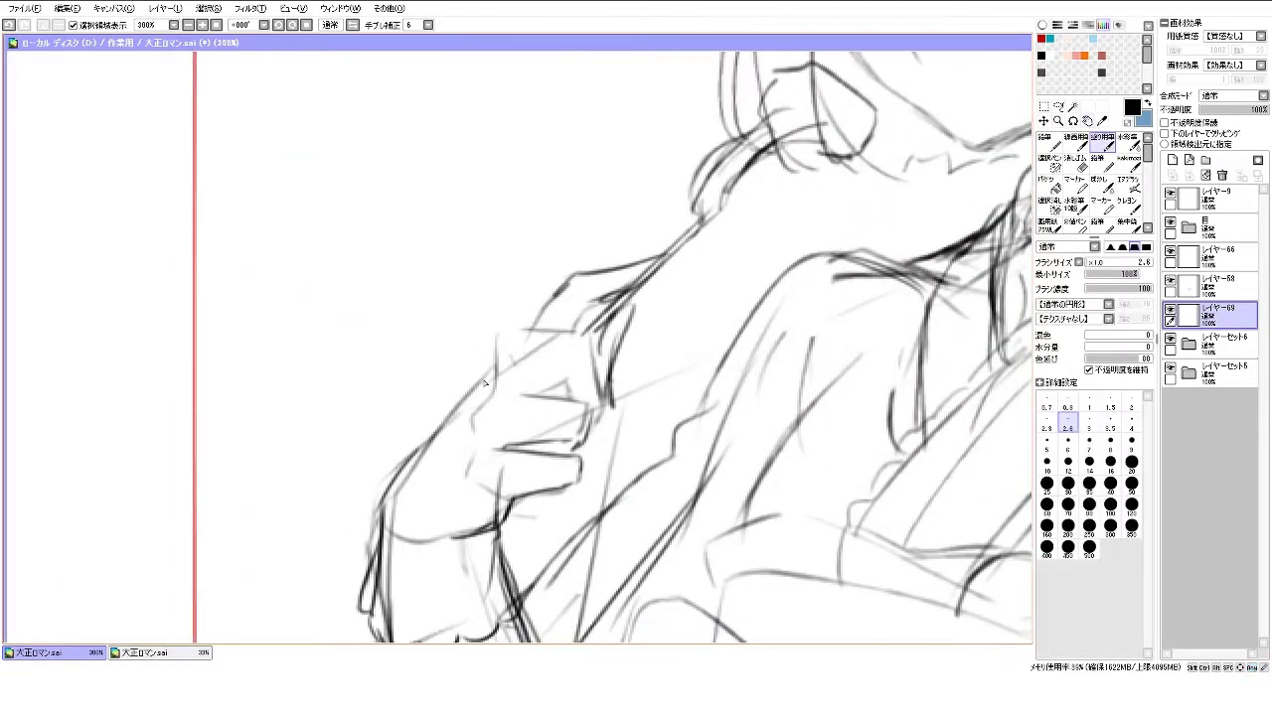
Outline the upper curled finger and back of the fork hand, and darken the gaps between the fingers
{"action": "mouse_move", "coordinate": [491, 370]}
{"action": "left_mouse_down"}
{"action": "mouse_move", "coordinate": [584, 338]}
{"action": "mouse_move", "coordinate": [601, 407]}
{"action": "left_mouse_up"}
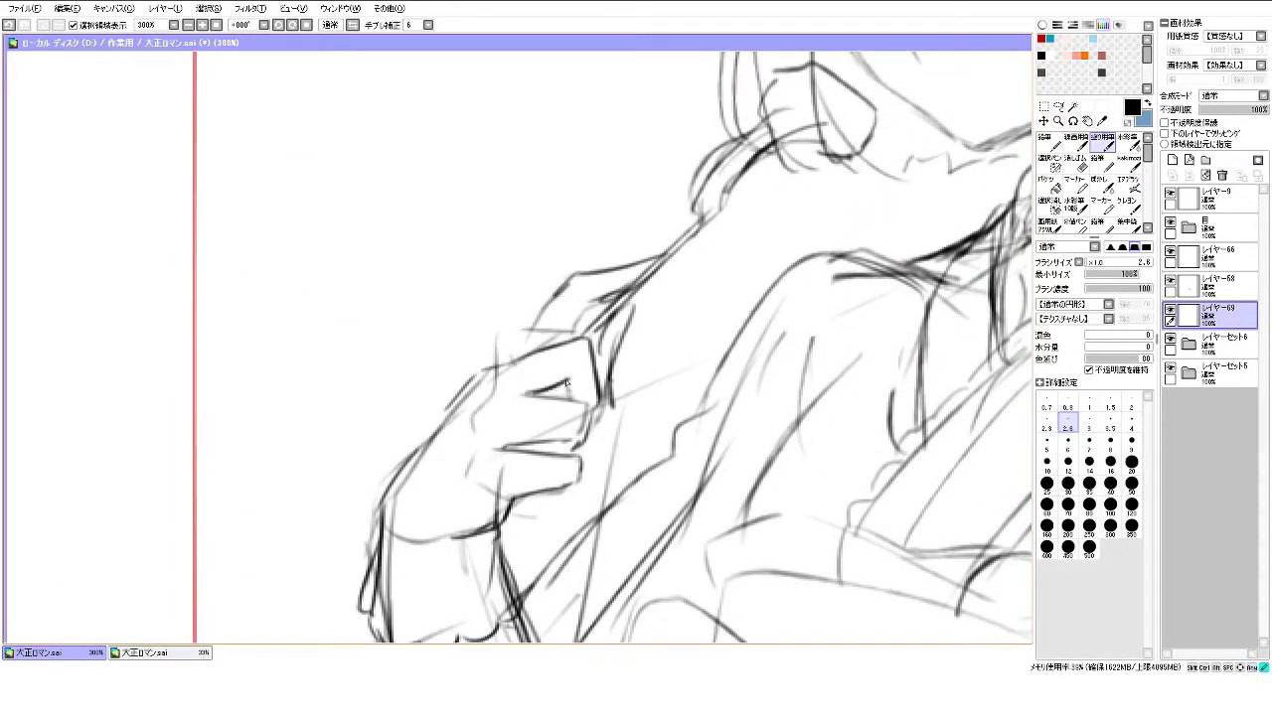
{"action": "left_click_drag", "start_coordinate": [507, 395], "coordinate": [576, 406]}
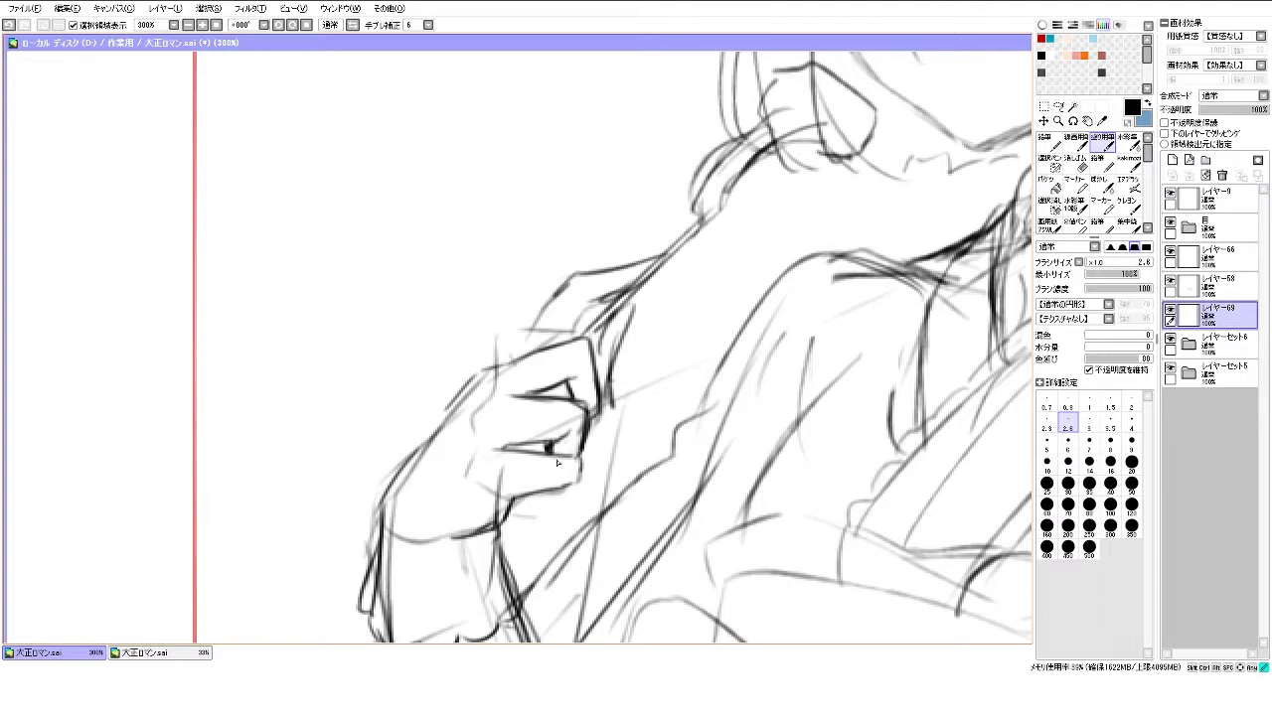
{"action": "scroll", "coordinate": [582, 398], "scroll_direction": "up", "scroll_amount": 1}
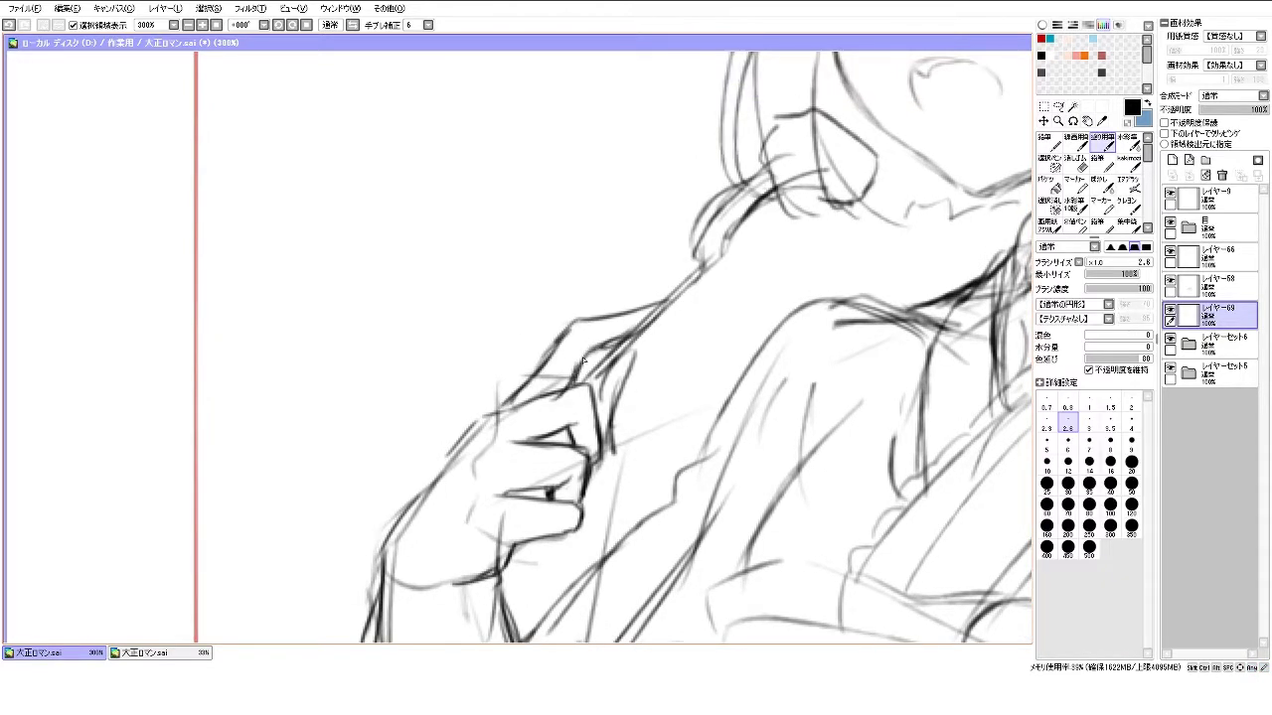
{"action": "scroll", "coordinate": [645, 328], "scroll_direction": "down", "scroll_amount": 2}
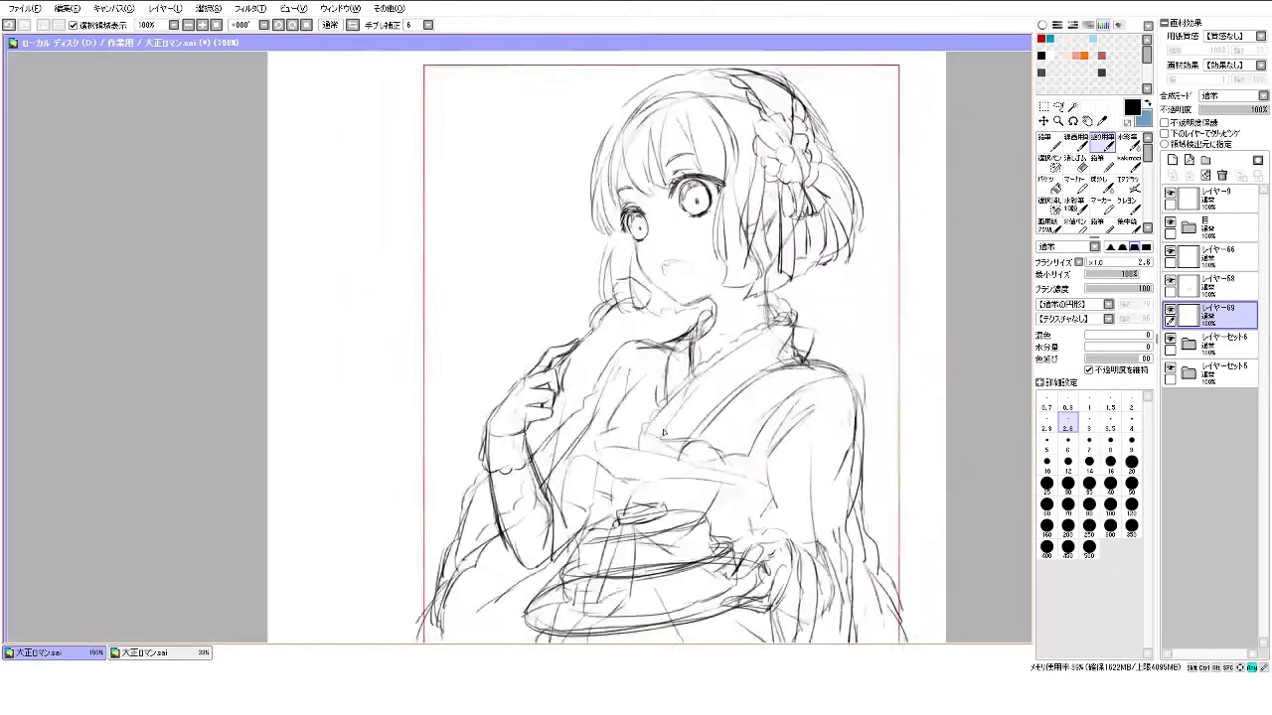
Move the whole eye folder slightly downward on the face
{"action": "scroll", "coordinate": [664, 429], "scroll_direction": "up", "scroll_amount": 2}
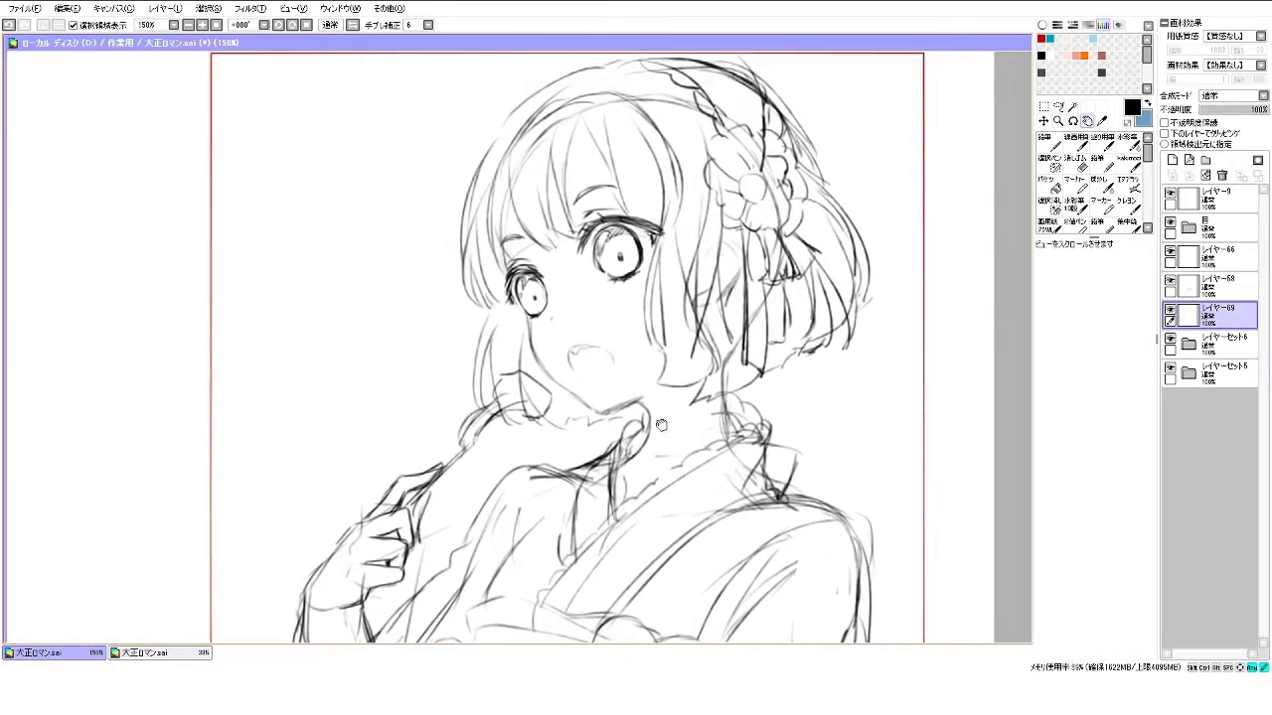
{"action": "scroll", "coordinate": [618, 369], "scroll_direction": "up", "scroll_amount": 1}
{"action": "left_click_drag", "start_coordinate": [618, 369], "coordinate": [673, 494]}
{"action": "scroll", "coordinate": [674, 494], "scroll_direction": "down", "scroll_amount": 2}
{"action": "scroll", "coordinate": [674, 494], "scroll_direction": "up", "scroll_amount": 1}
{"action": "left_click", "coordinate": [1188, 227]}
{"action": "left_click", "coordinate": [1223, 256]}
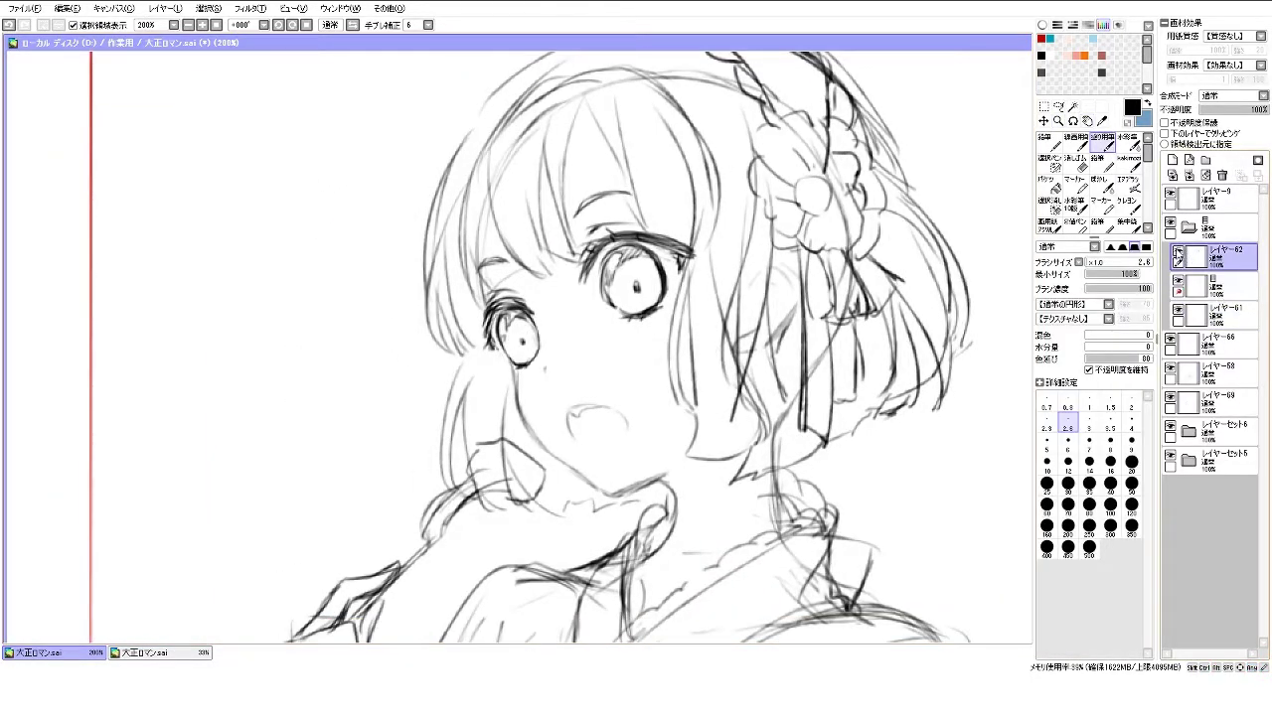
{"action": "left_click", "coordinate": [1188, 232]}
{"action": "key", "text": "ctrl+t"}
{"action": "key", "text": "Down"}
{"action": "key", "text": "Down"}
{"action": "key", "text": "Down"}
{"action": "key", "text": "Down"}
{"action": "key", "text": "Down"}
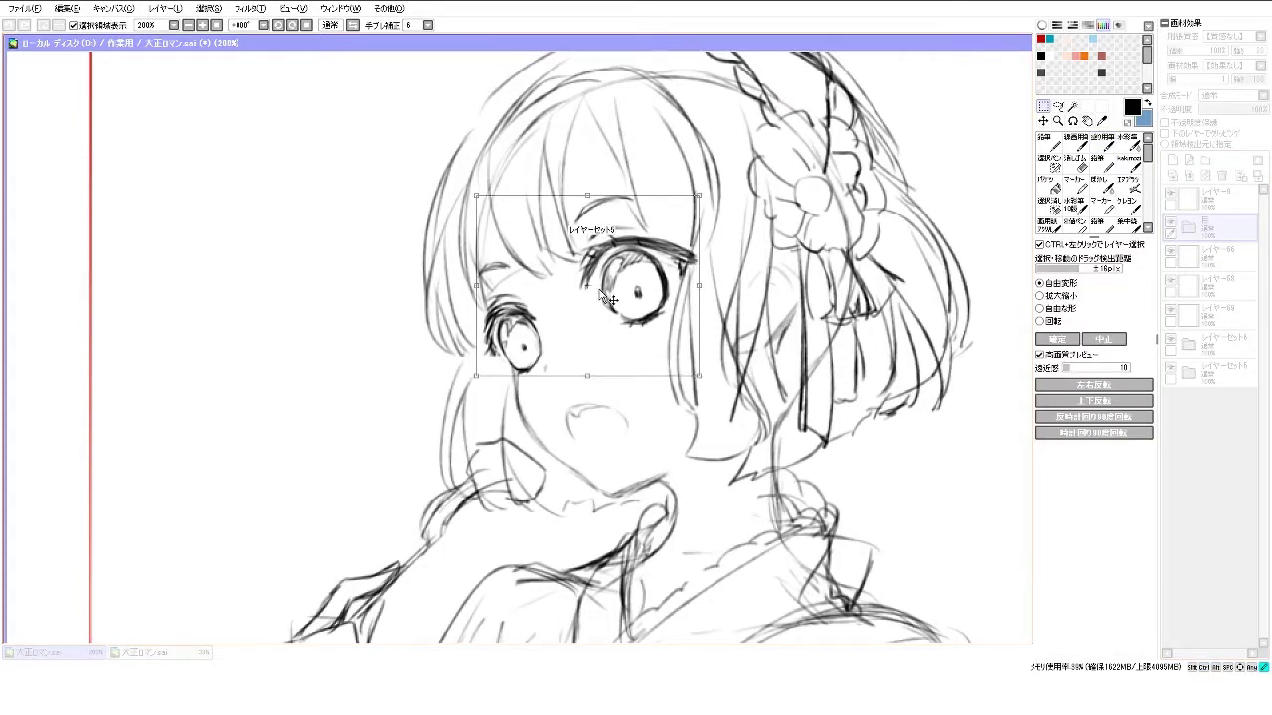
{"action": "key", "text": "Return"}
Transform the eye folder once more and fine-tune the position of both eyes
{"action": "scroll", "coordinate": [801, 308], "scroll_direction": "down", "scroll_amount": 2}
{"action": "key", "text": "Tab"}
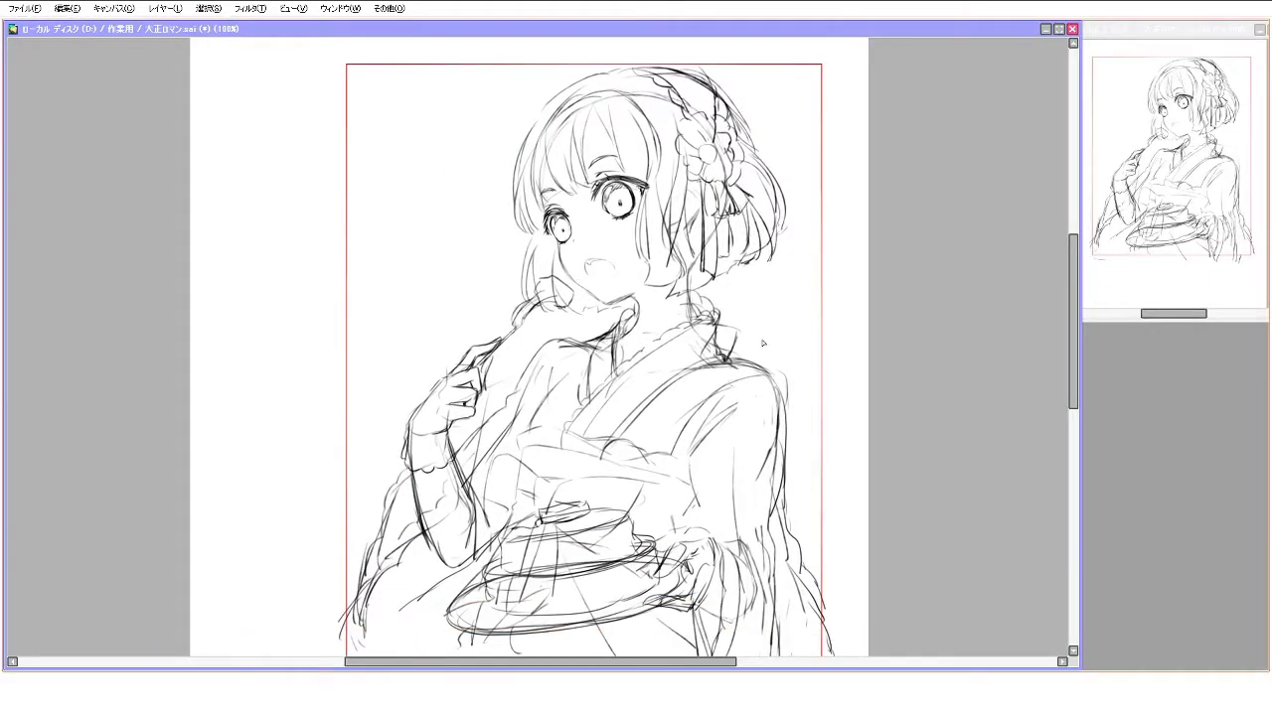
{"action": "scroll", "coordinate": [760, 350], "scroll_direction": "up", "scroll_amount": 2}
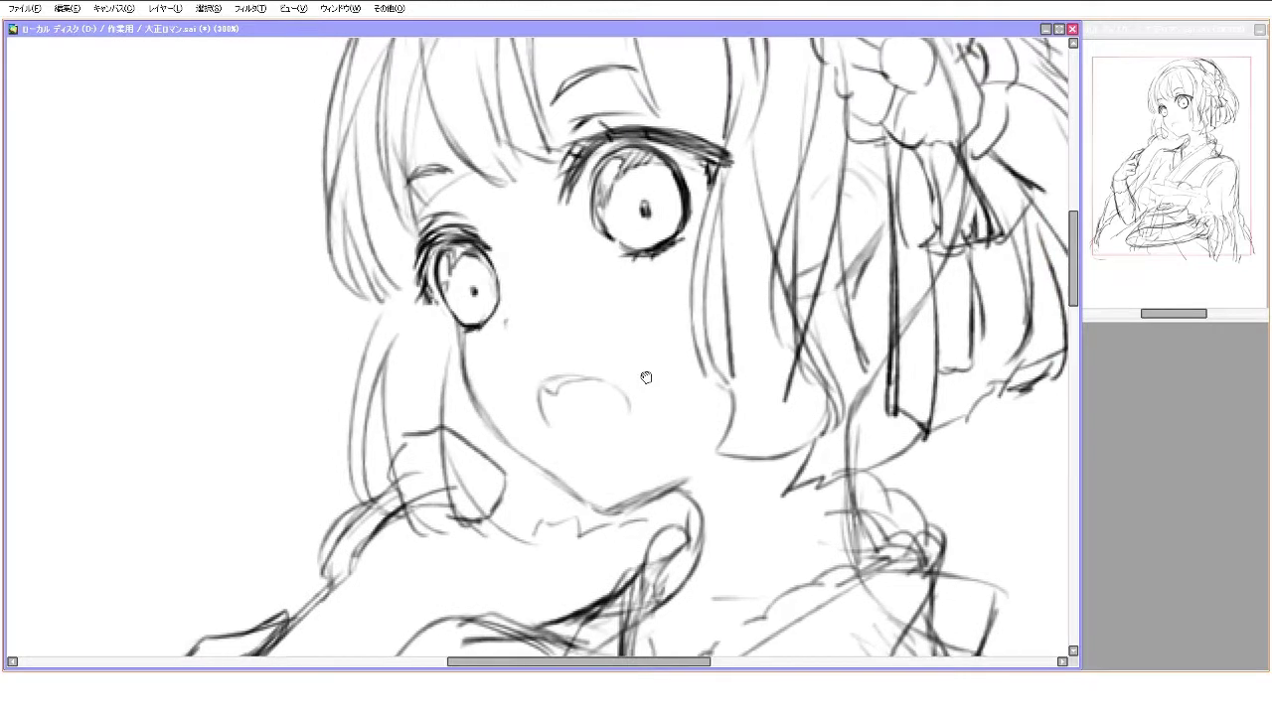
{"action": "left_click_drag", "start_coordinate": [646, 355], "coordinate": [646, 380]}
{"action": "key", "text": "Tab"}
{"action": "key", "text": "Tab"}
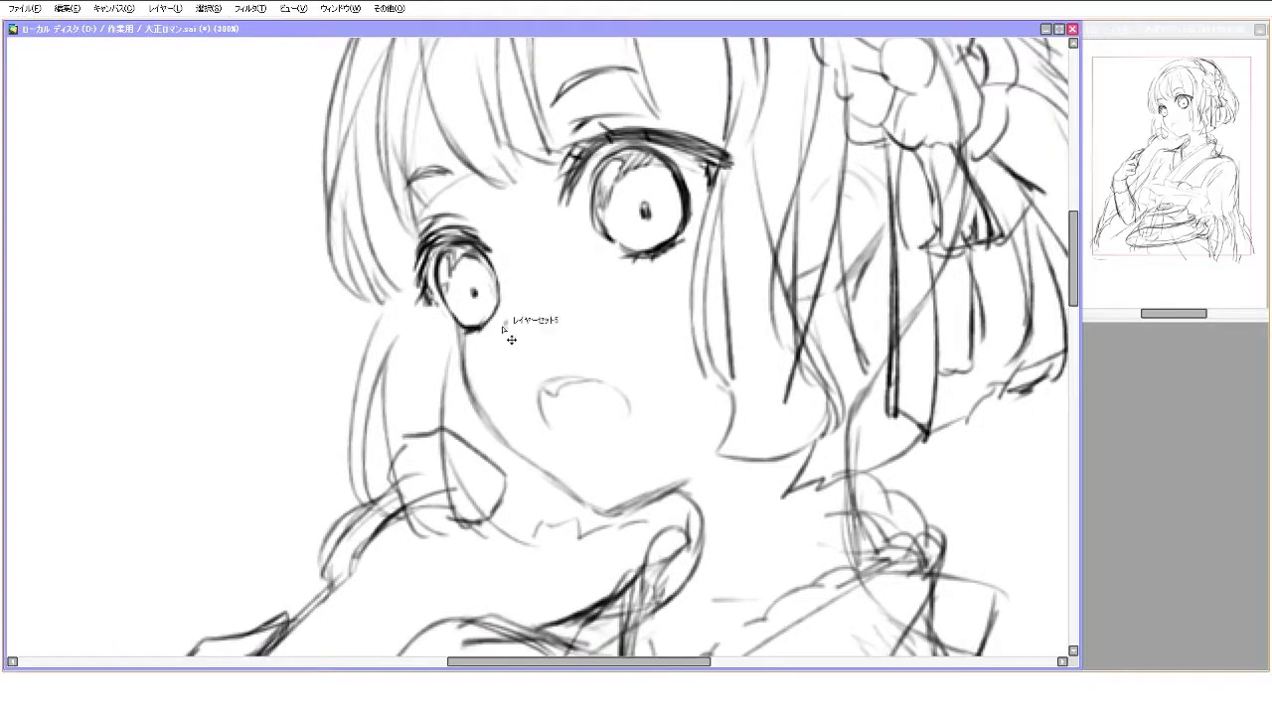
{"action": "key", "text": "Tab"}
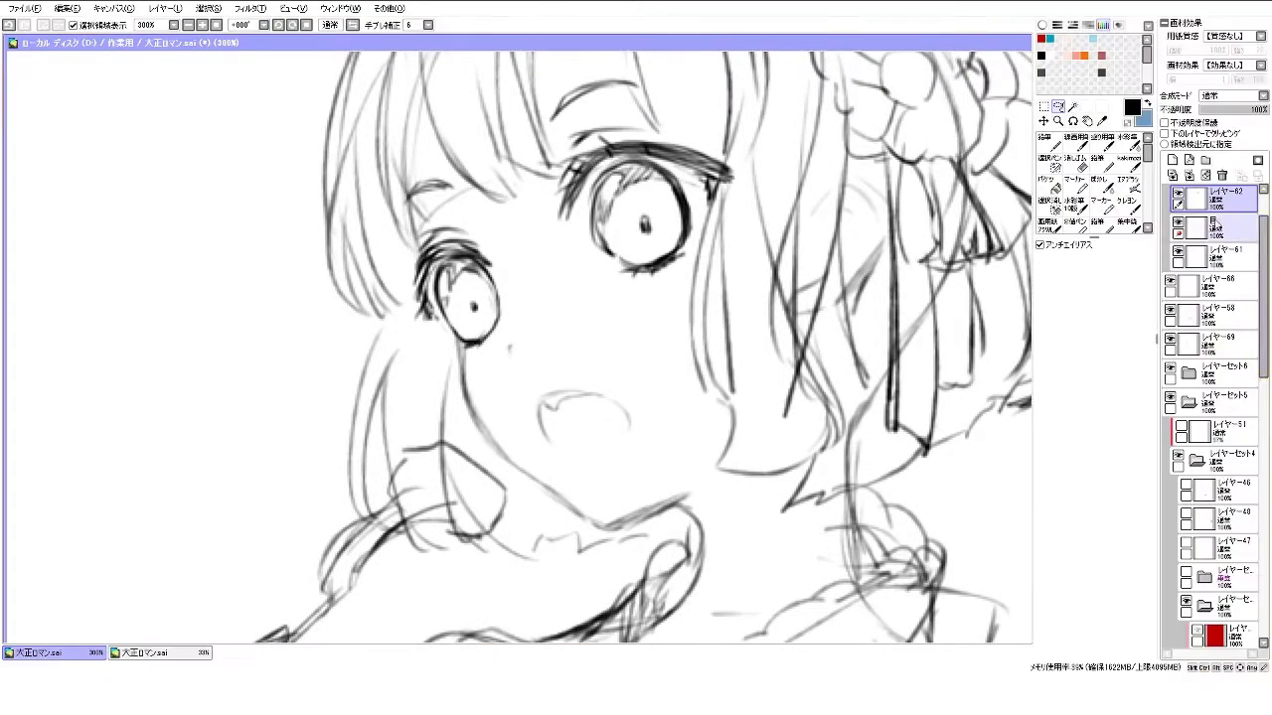
{"action": "left_click", "coordinate": [1207, 226]}
{"action": "key", "text": "ctrl+t"}
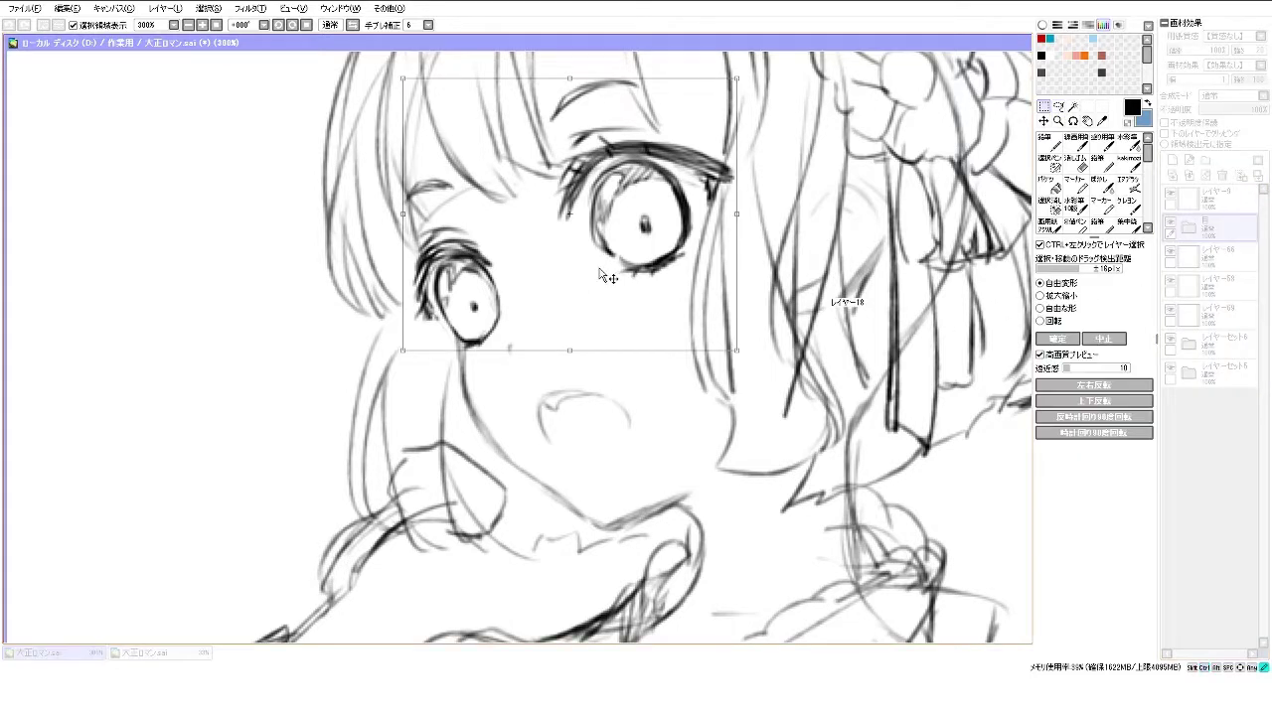
{"action": "left_click_drag", "start_coordinate": [598, 273], "coordinate": [603, 278]}
{"action": "scroll", "coordinate": [742, 356], "scroll_direction": "down", "scroll_amount": 4}
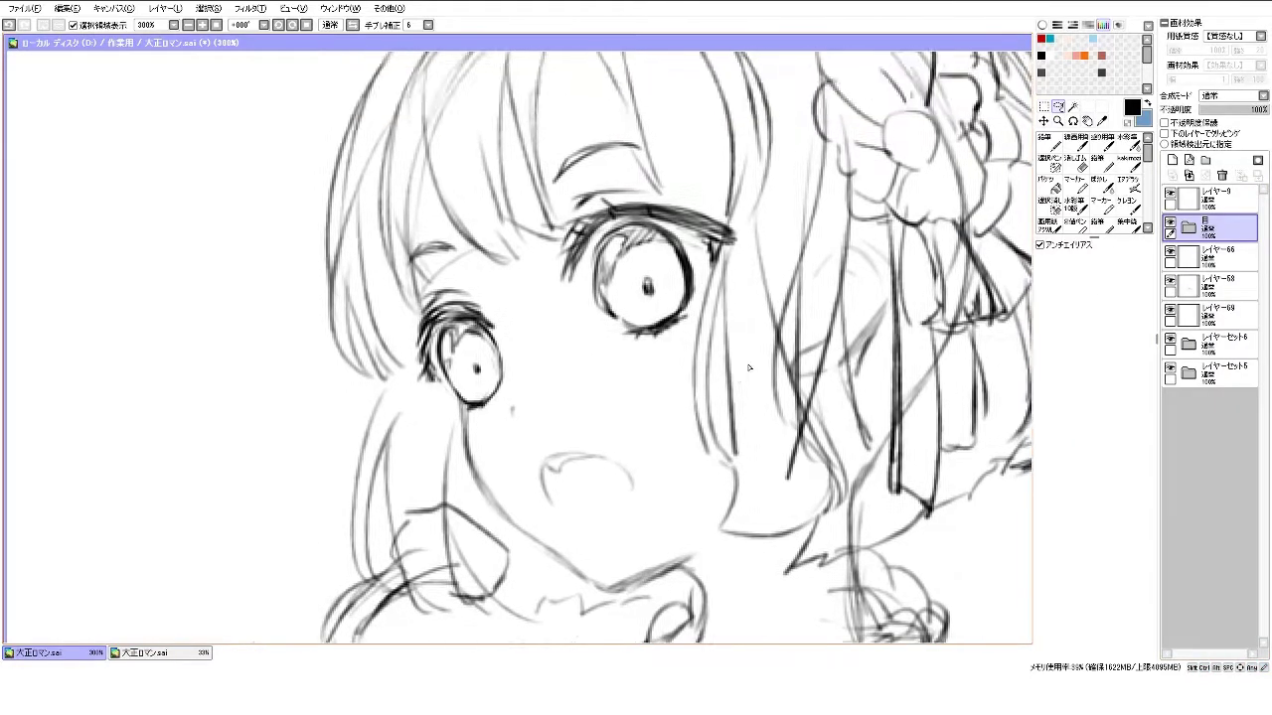
{"action": "scroll", "coordinate": [665, 299], "scroll_direction": "up", "scroll_amount": 4}
Erase the outer edge of the far eye's iris and redraw it with a cleaner line on the eye line layer
{"action": "key", "text": "e"}
{"action": "left_click", "coordinate": [522, 273], "text": "ctrl+shift"}
{"action": "left_click_drag", "start_coordinate": [522, 274], "coordinate": [514, 287]}
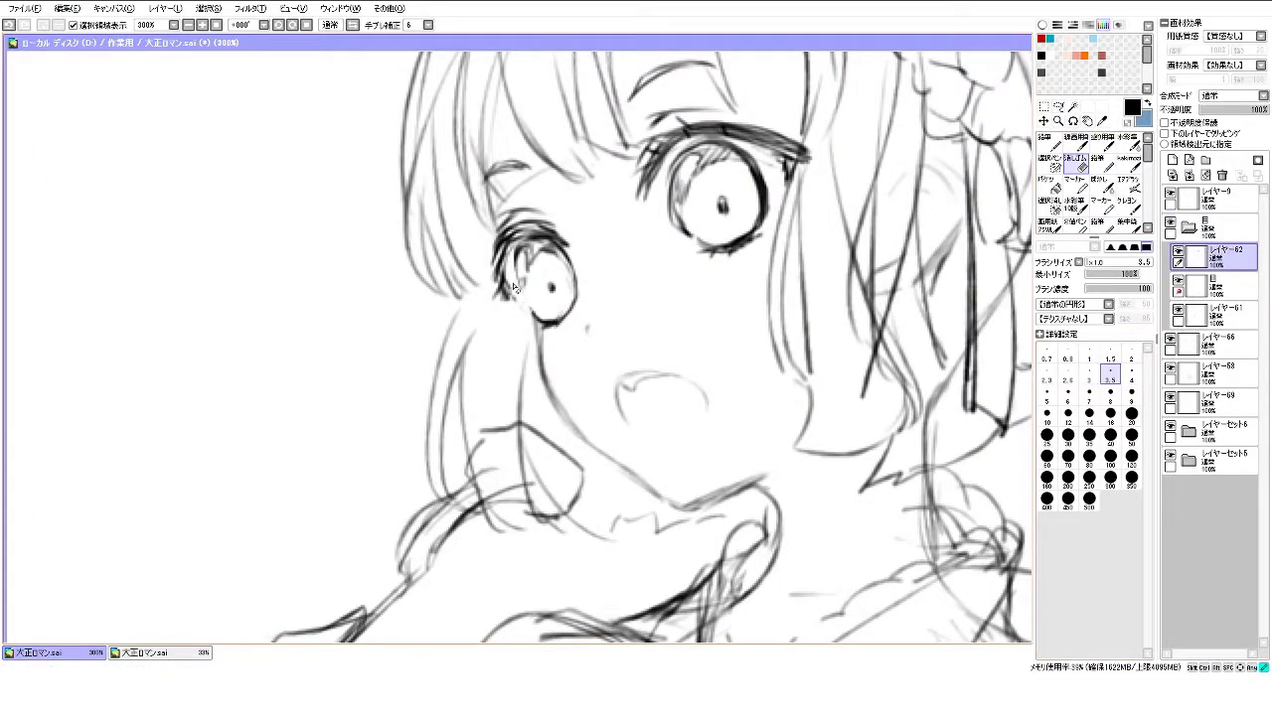
{"action": "scroll", "coordinate": [537, 323], "scroll_direction": "down", "scroll_amount": 4}
{"action": "scroll", "coordinate": [510, 296], "scroll_direction": "up", "scroll_amount": 4}
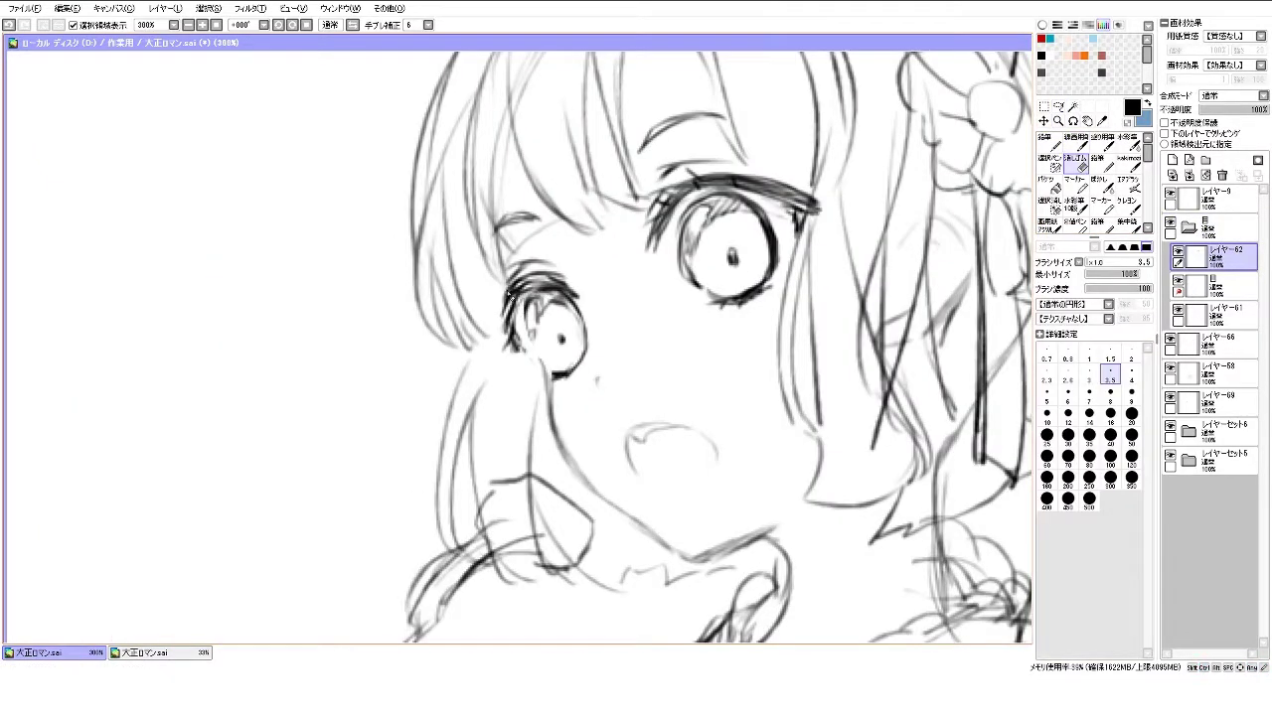
{"action": "left_click", "coordinate": [1101, 142]}
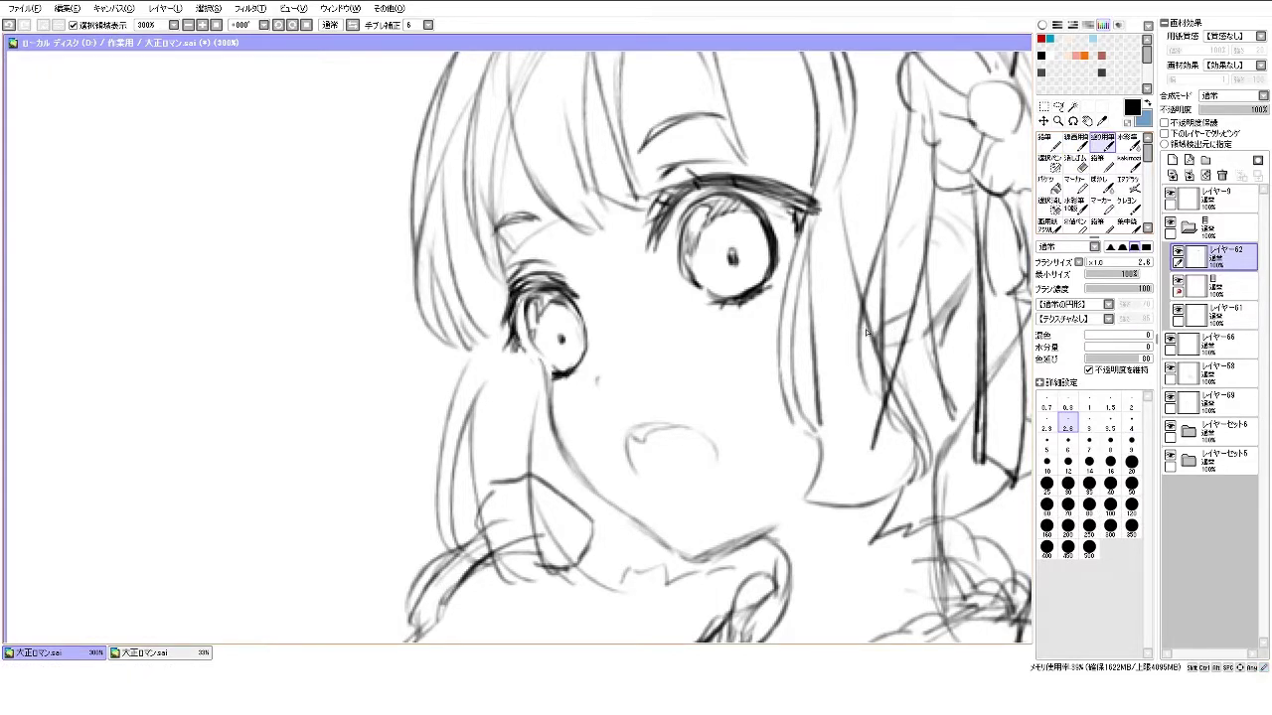
{"action": "scroll", "coordinate": [738, 477], "scroll_direction": "down", "scroll_amount": 4}
{"action": "scroll", "coordinate": [765, 457], "scroll_direction": "up", "scroll_amount": 2}
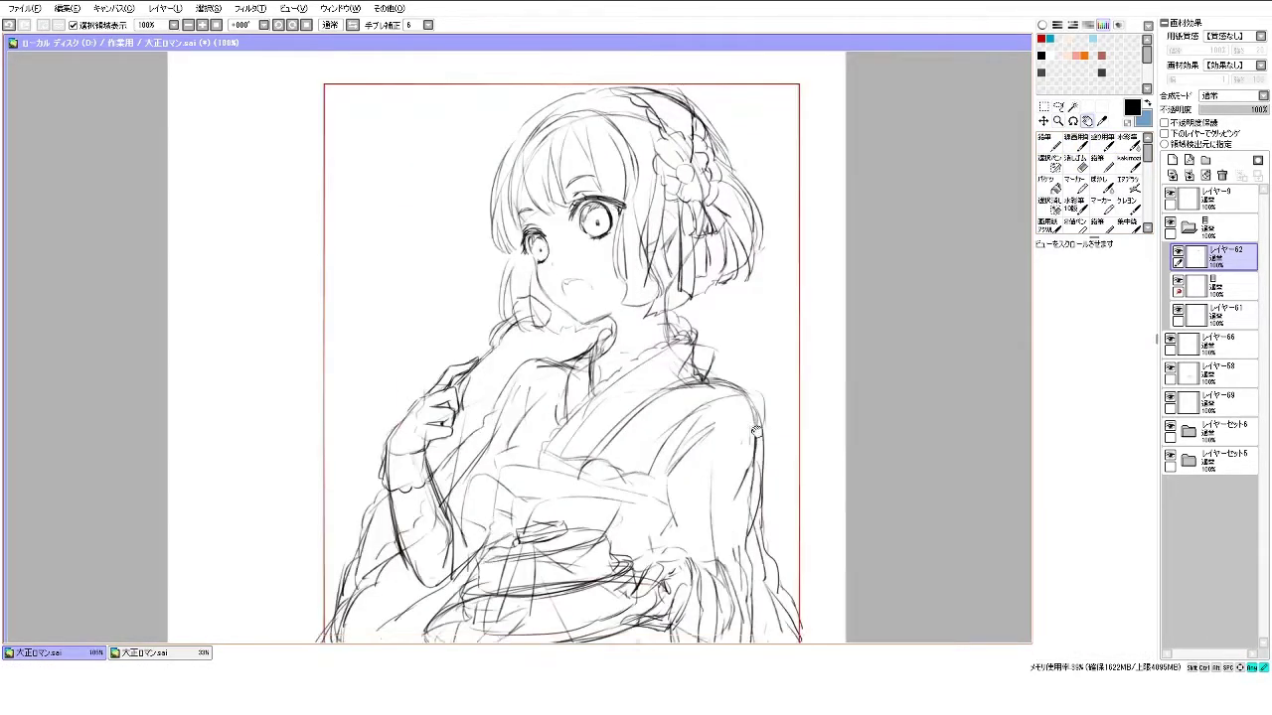
{"action": "scroll", "coordinate": [752, 440], "scroll_direction": "down", "scroll_amount": 3}
{"action": "scroll", "coordinate": [596, 397], "scroll_direction": "up", "scroll_amount": 1}
{"action": "left_click", "coordinate": [1188, 227]}
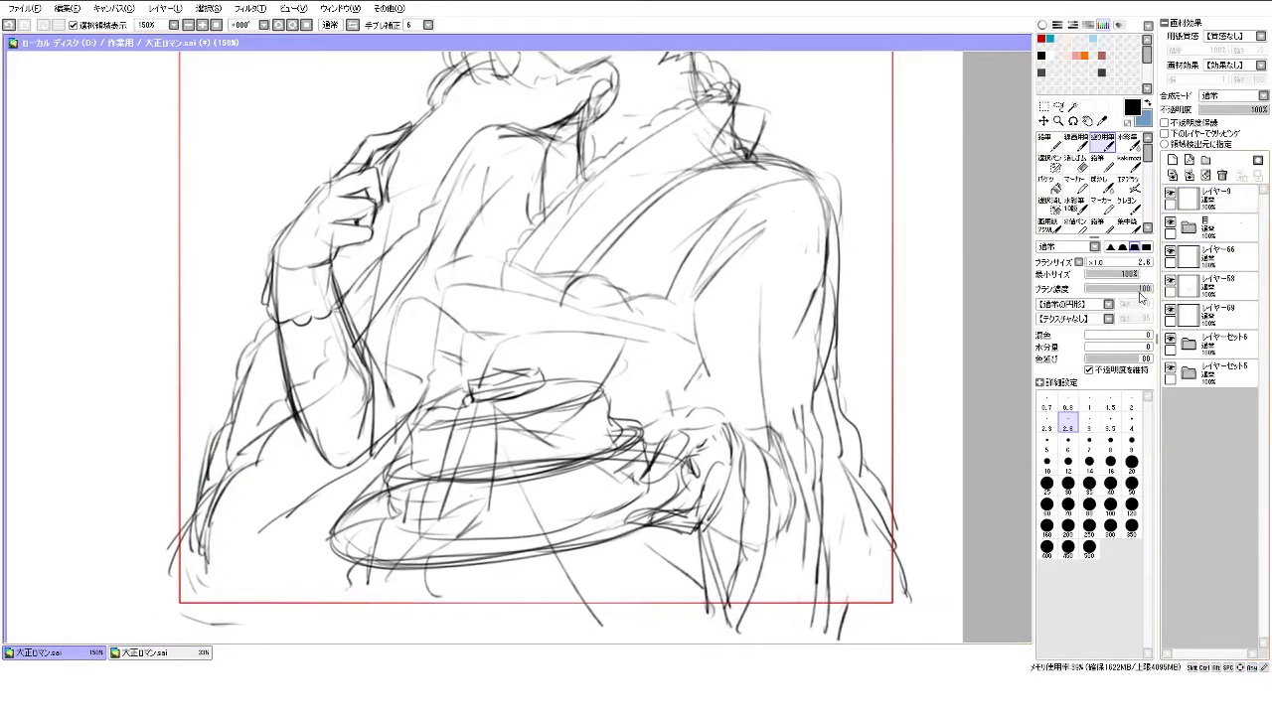
Add a new layer above the glove sketch and redraw the back and knuckles of the hand holding the plate
{"action": "key", "text": "Tab"}
{"action": "scroll", "coordinate": [686, 368], "scroll_direction": "up", "scroll_amount": 1}
{"action": "key", "text": "Tab"}
{"action": "key", "text": "ctrl+shift+n"}
{"action": "left_click_drag", "start_coordinate": [678, 403], "coordinate": [741, 421]}
{"action": "left_click_drag", "start_coordinate": [724, 399], "coordinate": [733, 457]}
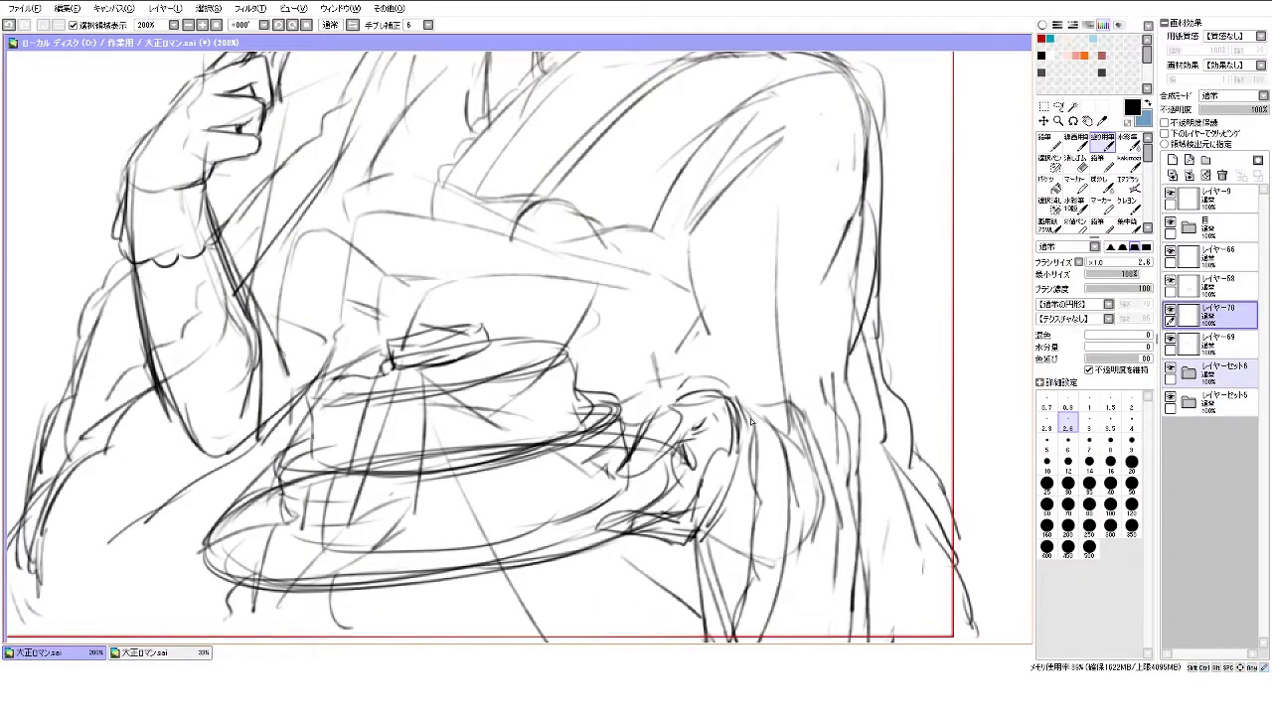
{"action": "left_click_drag", "start_coordinate": [685, 419], "coordinate": [712, 435]}
{"action": "left_click_drag", "start_coordinate": [741, 428], "coordinate": [724, 494]}
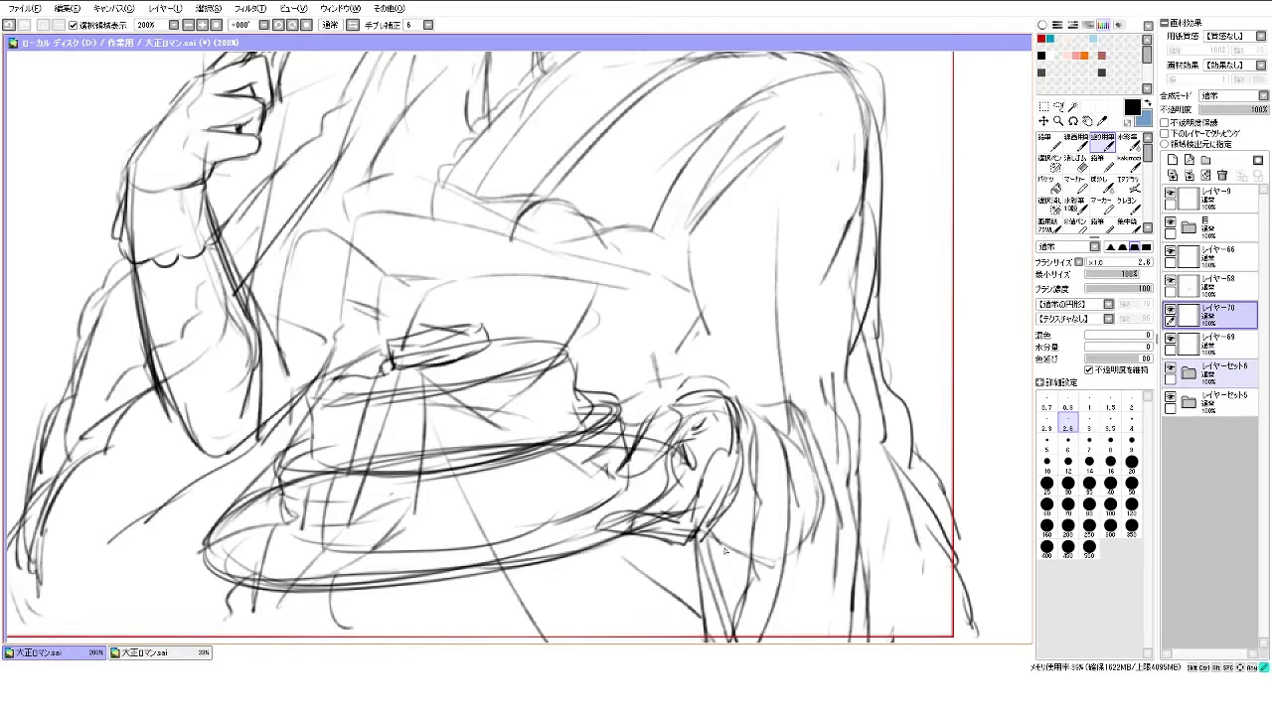
{"action": "scroll", "coordinate": [700, 539], "scroll_direction": "down", "scroll_amount": 2}
{"action": "mouse_move", "coordinate": [699, 538]}
{"action": "left_mouse_down"}
{"action": "mouse_move", "coordinate": [803, 539]}
{"action": "mouse_move", "coordinate": [819, 435]}
{"action": "left_mouse_up"}
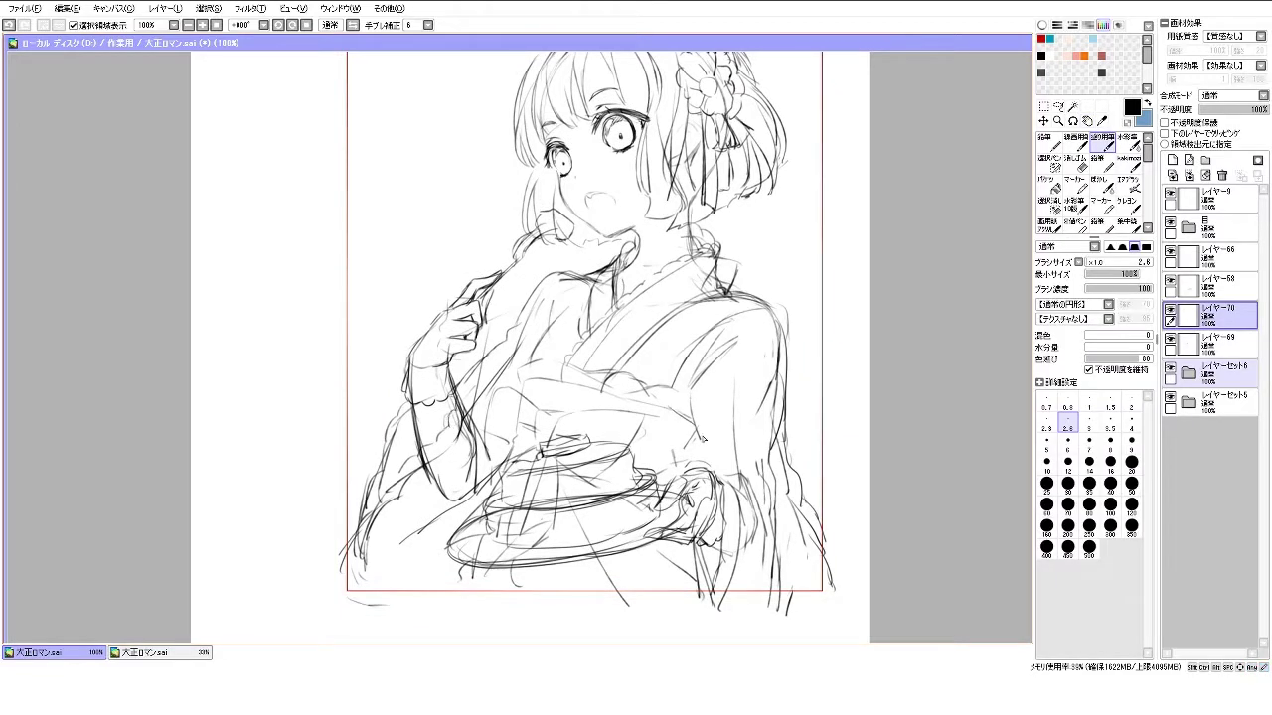
{"action": "left_click_drag", "start_coordinate": [682, 467], "coordinate": [700, 514]}
Pick the layer holding the far cheek's line and collapse the layer folders around it
{"action": "scroll", "coordinate": [586, 313], "scroll_direction": "up", "scroll_amount": 3}
{"action": "left_click", "coordinate": [574, 303], "text": "ctrl+shift"}
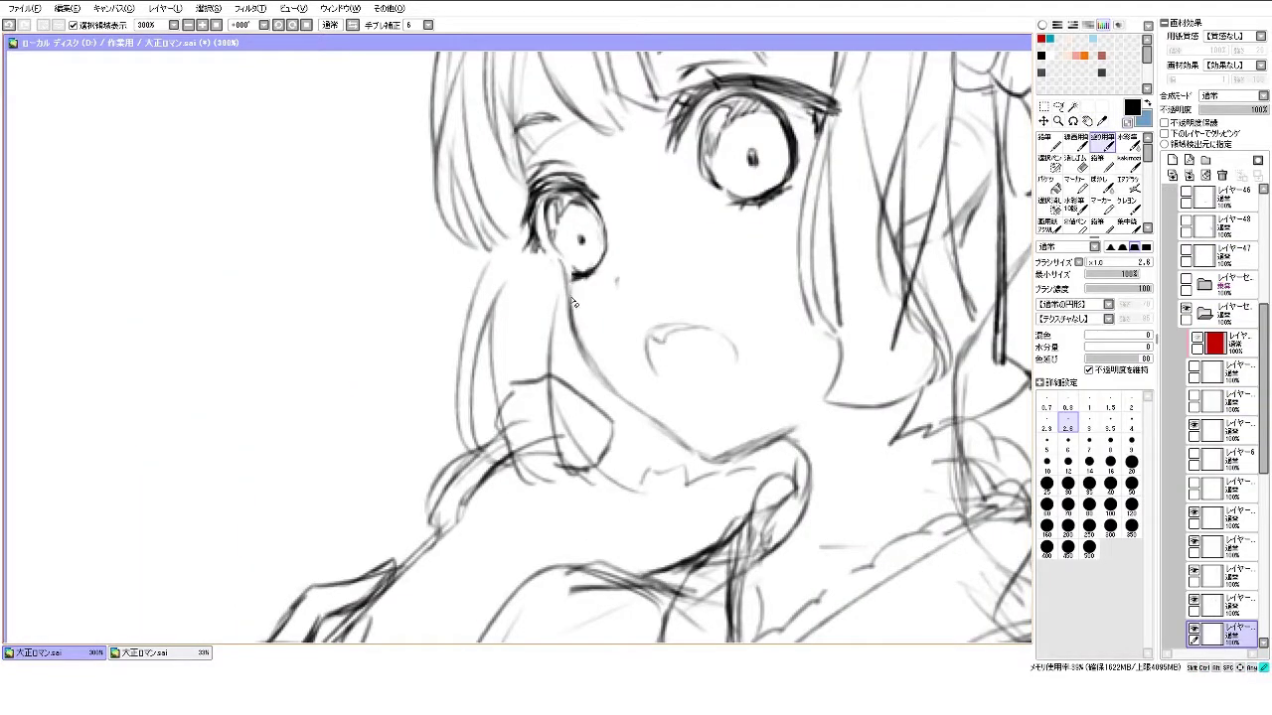
{"action": "scroll", "coordinate": [596, 366], "scroll_direction": "down", "scroll_amount": 4}
{"action": "left_click", "coordinate": [1204, 314]}
{"action": "left_click", "coordinate": [1212, 403]}
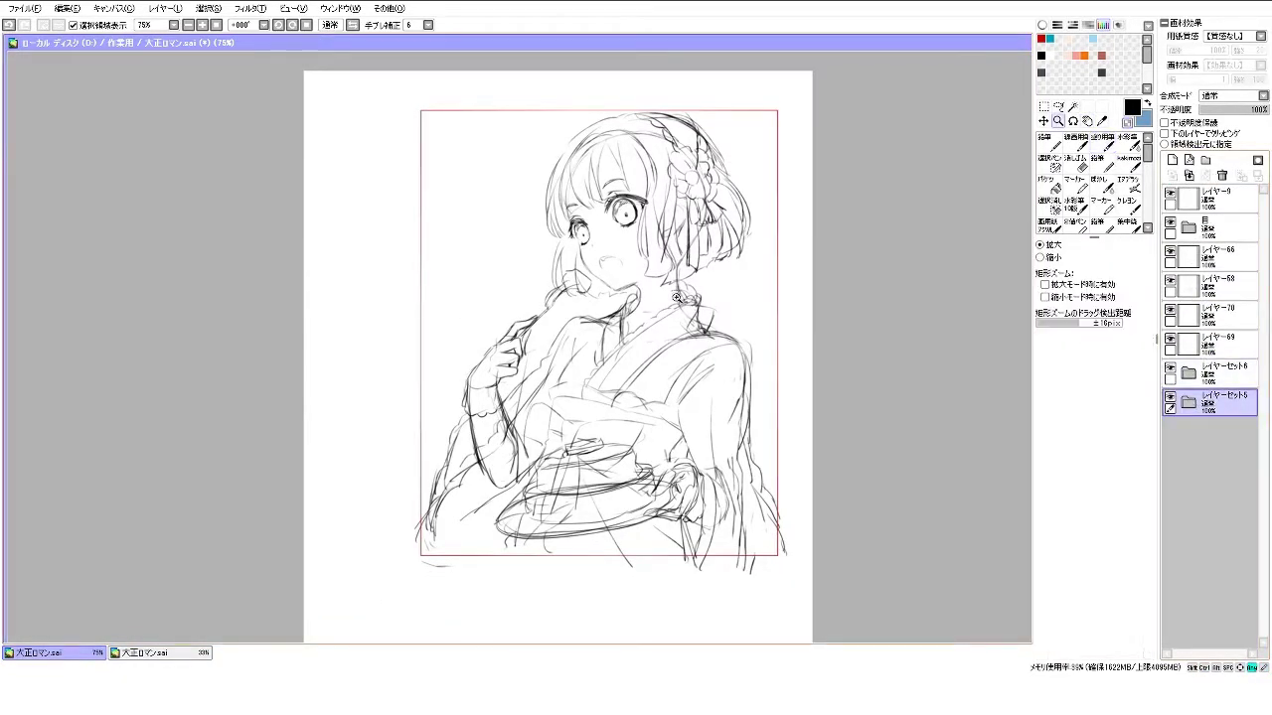
{"action": "scroll", "coordinate": [706, 328], "scroll_direction": "up", "scroll_amount": 1}
{"action": "left_click_drag", "start_coordinate": [706, 328], "coordinate": [711, 313]}
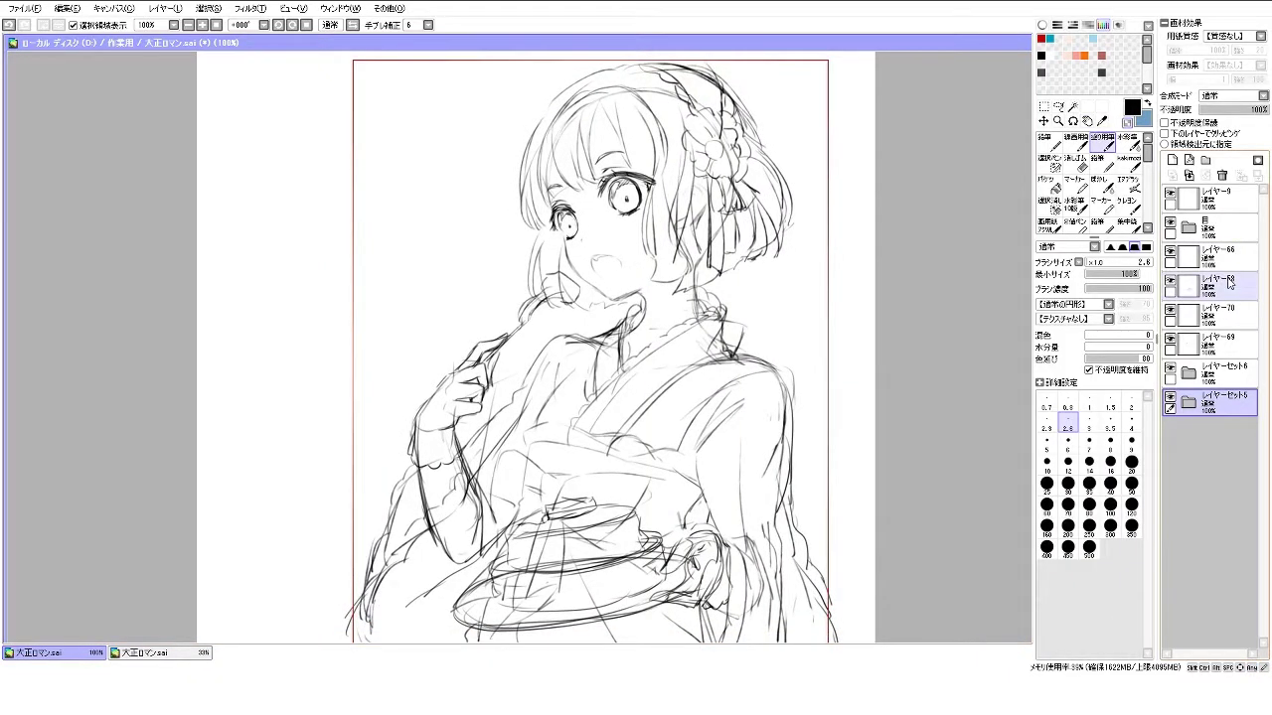